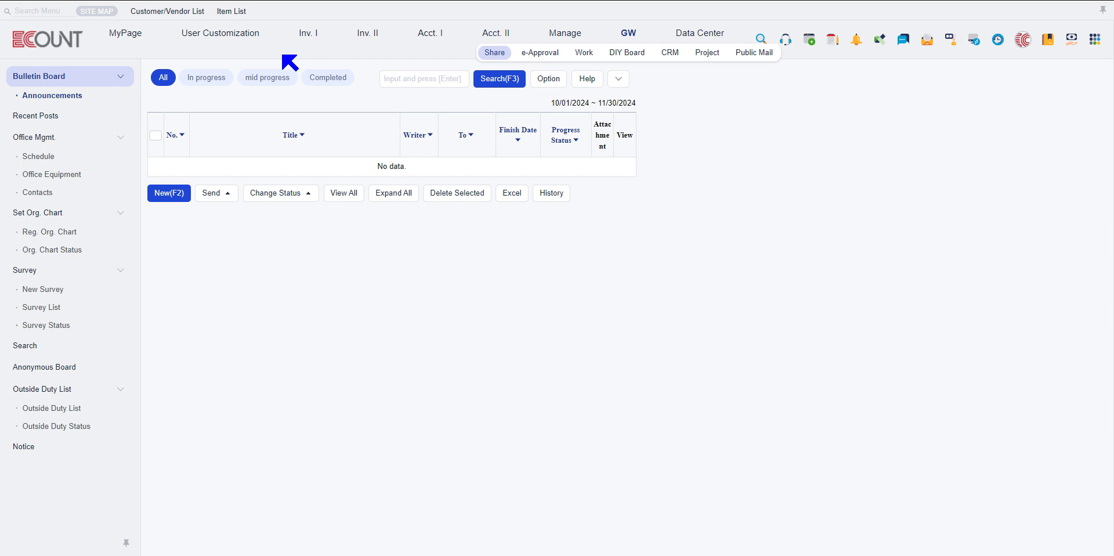
Open the Share board list from the GW board setup in the Function Setup configuration.
left_click(248, 39)
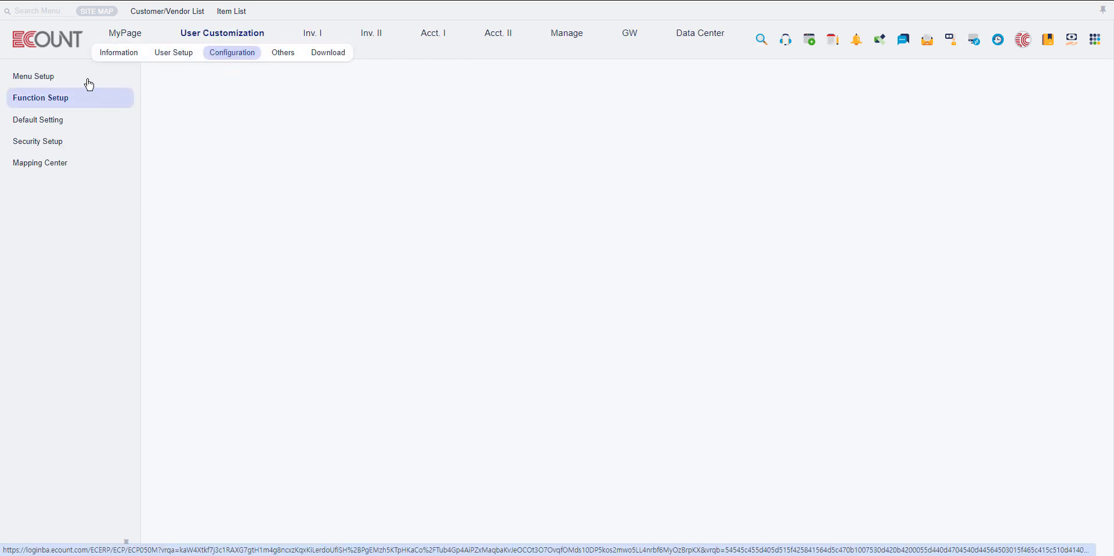
left_click(320, 103)
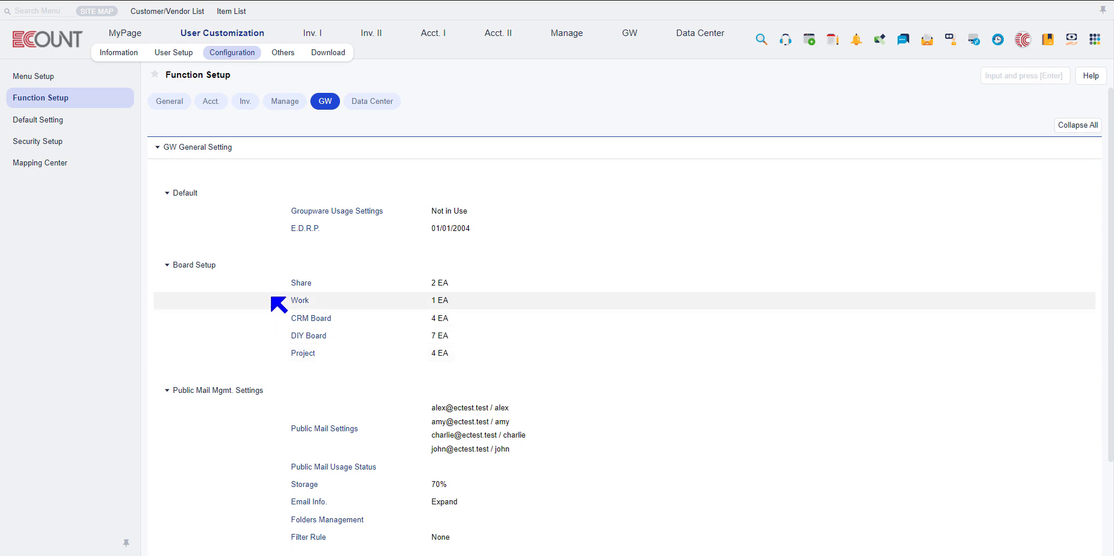
left_click(297, 284)
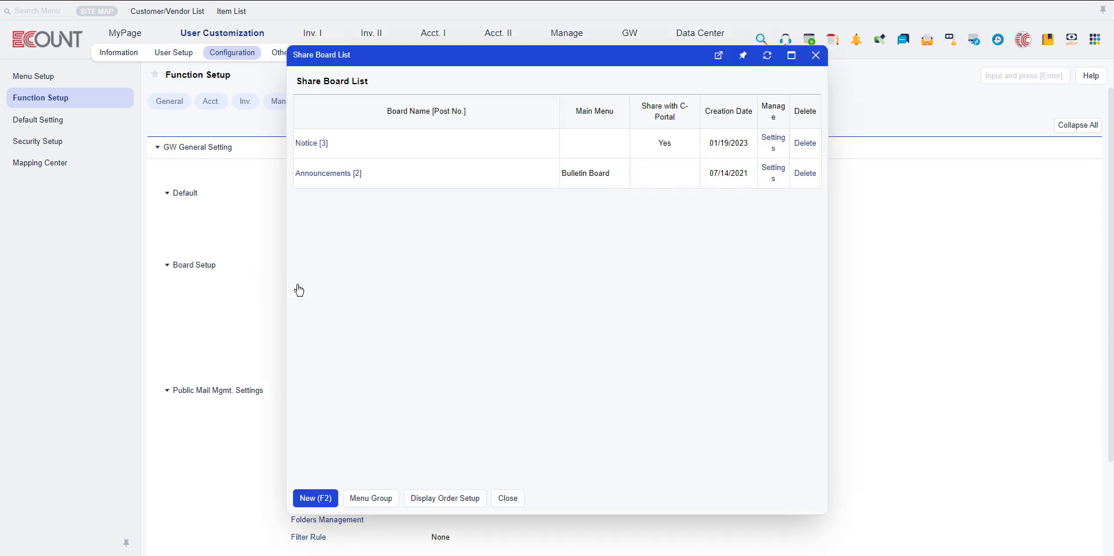
Create a new share board named "test board" in the Bulletin Board menu group and save it.
left_click(322, 498)
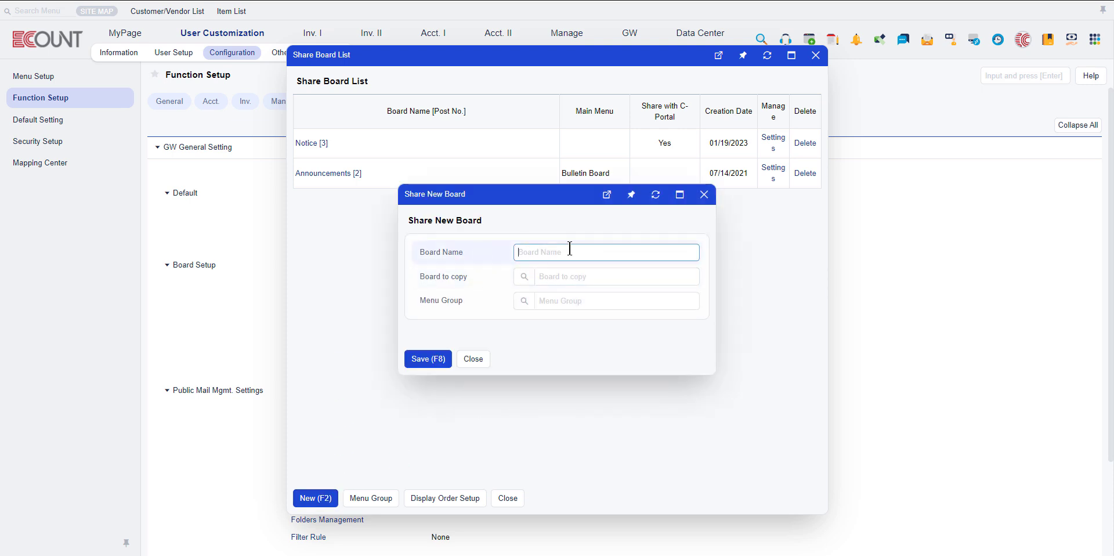
type("test board")
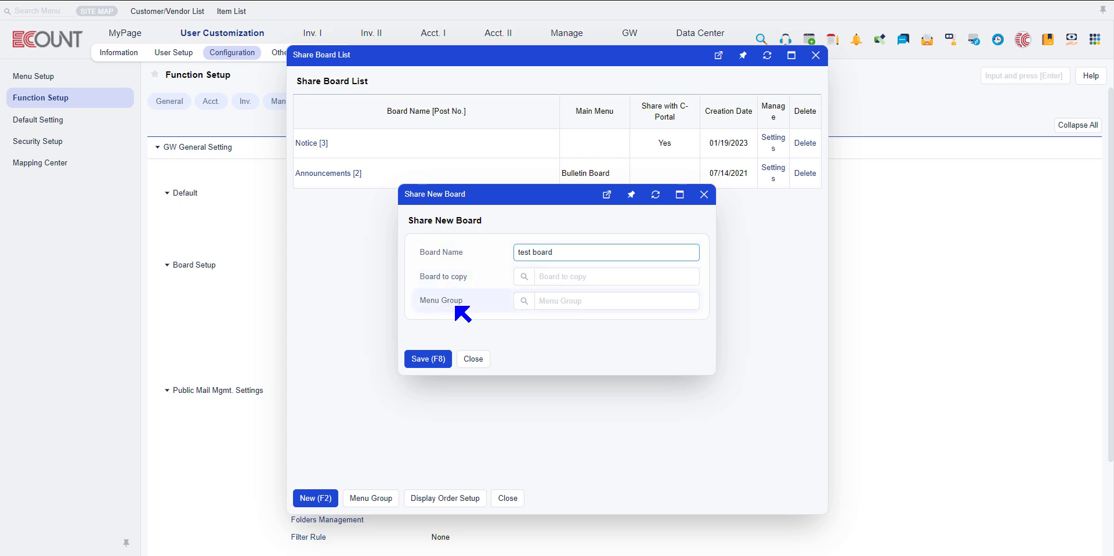
left_click(525, 301)
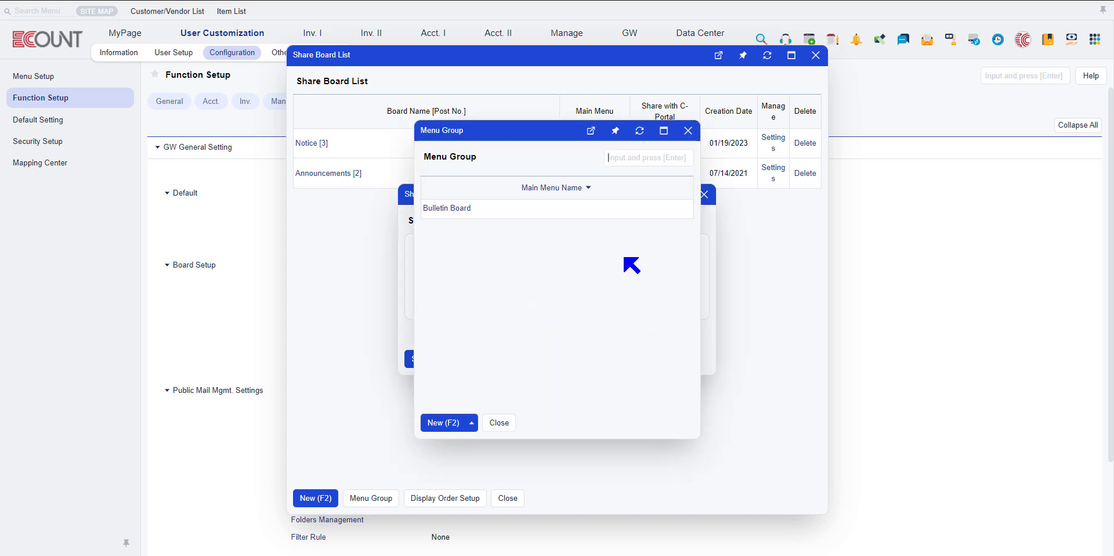
left_click(450, 208)
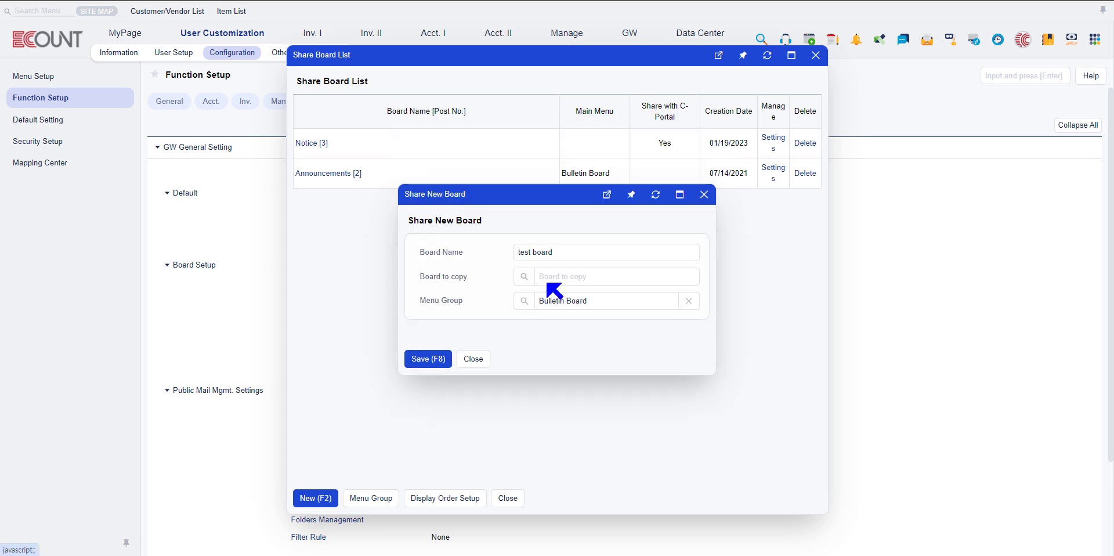
left_click(419, 359)
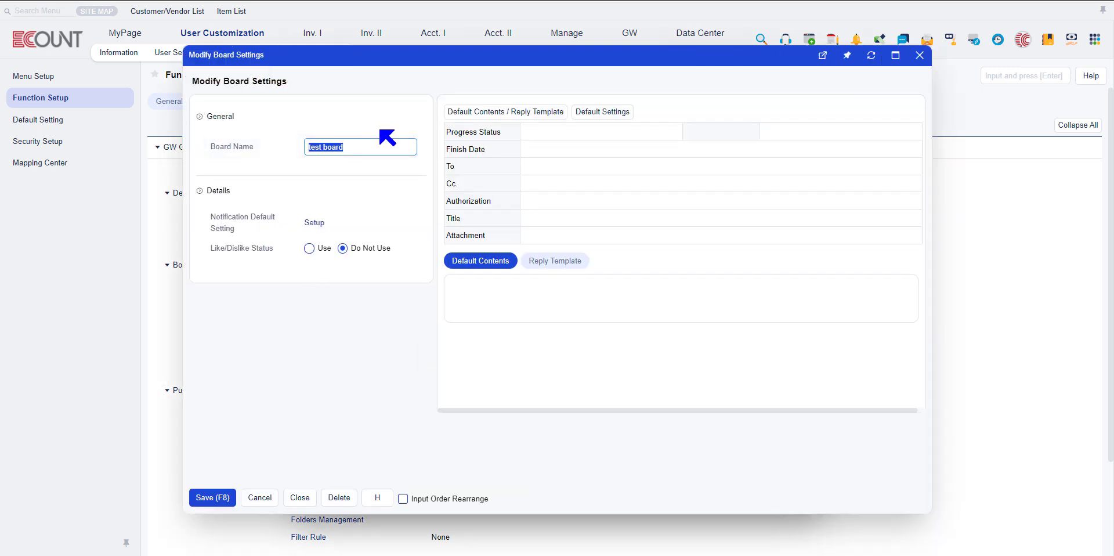
Review the board's default notification settings and close them.
left_click(315, 224)
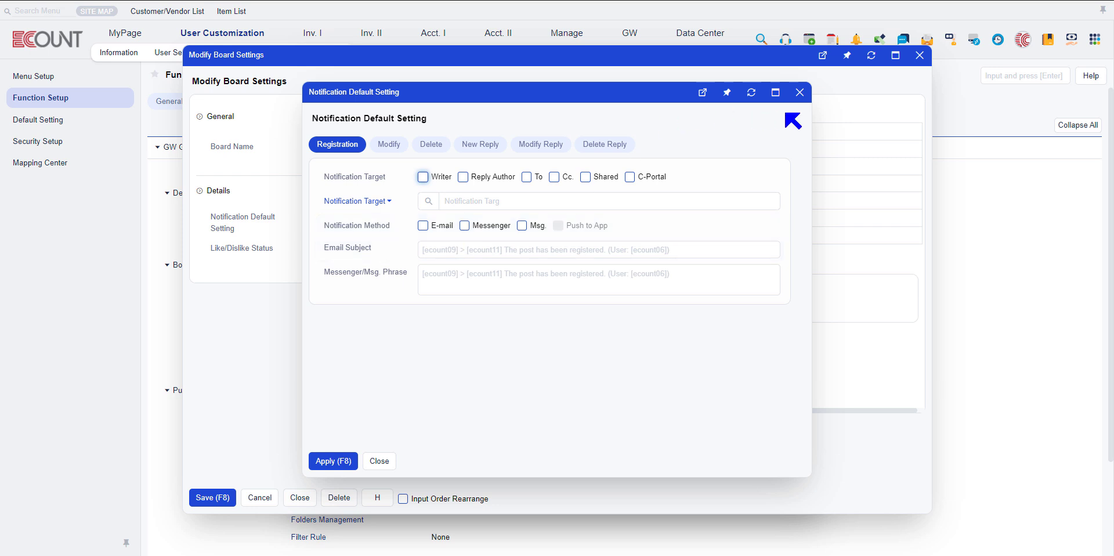
left_click(799, 92)
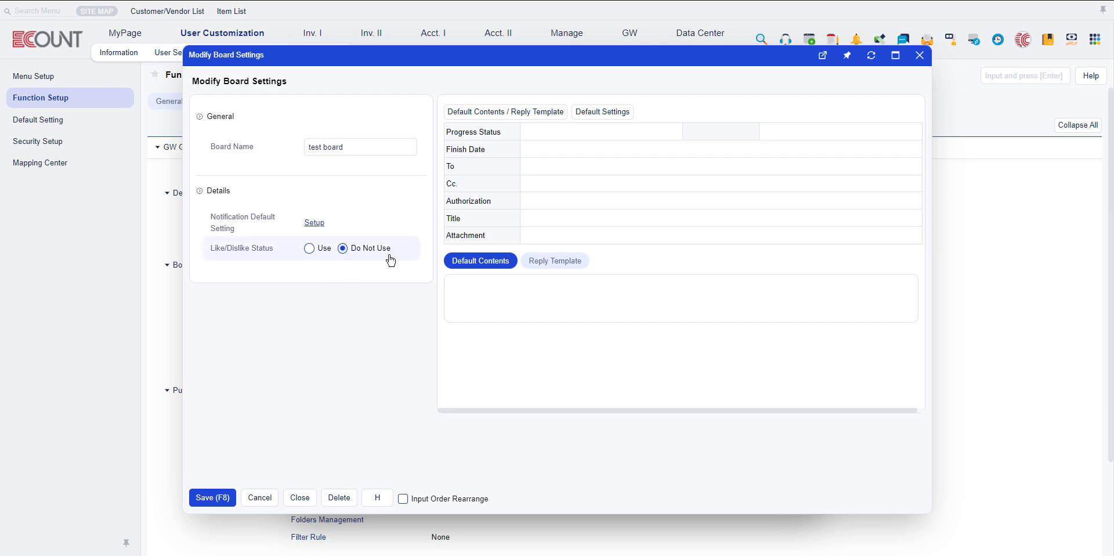
Try the Select option for the To field in its setup, closing without applying.
left_click(459, 132)
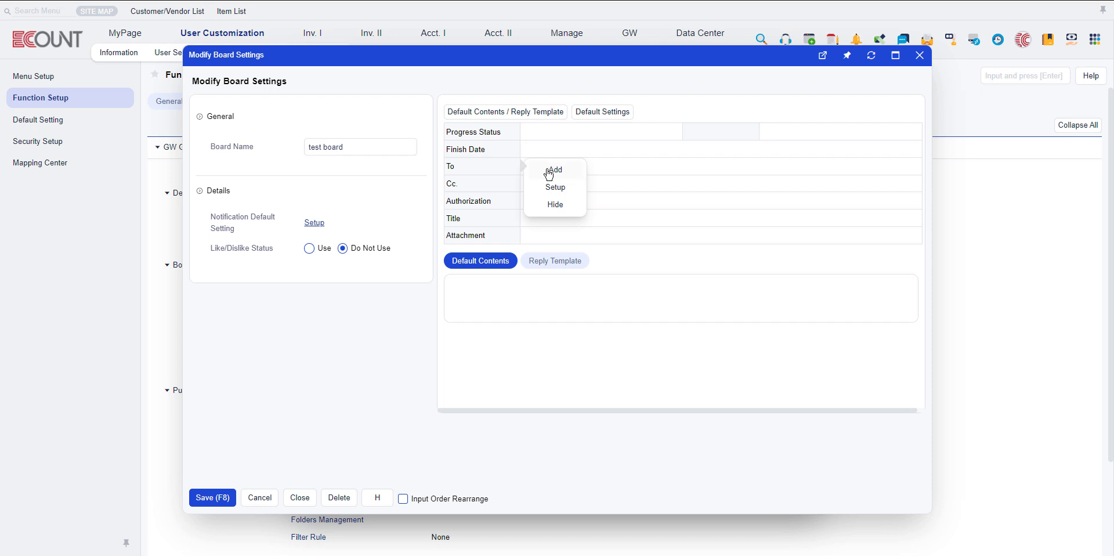
left_click(550, 187)
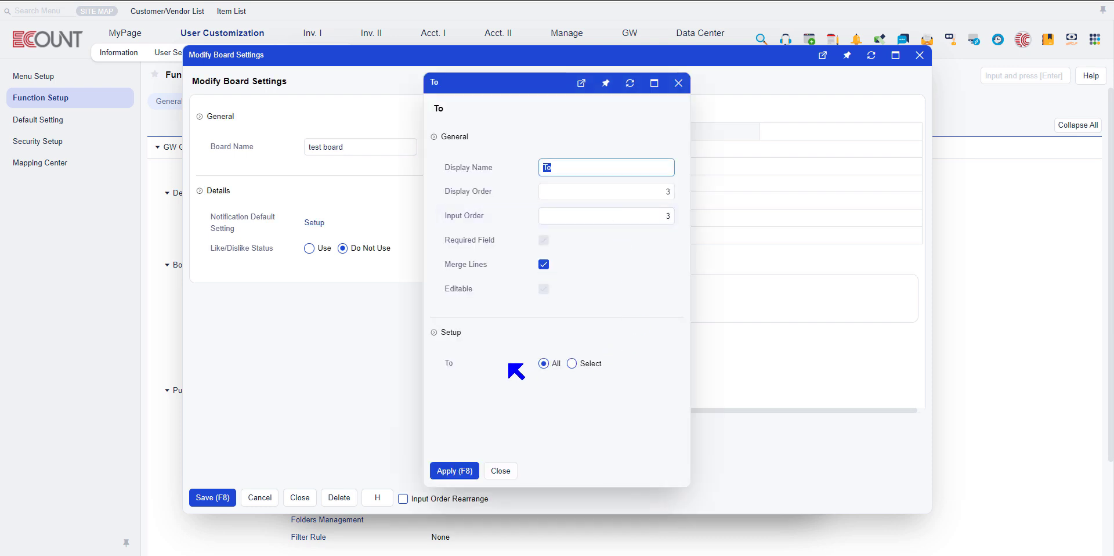
left_click(572, 363)
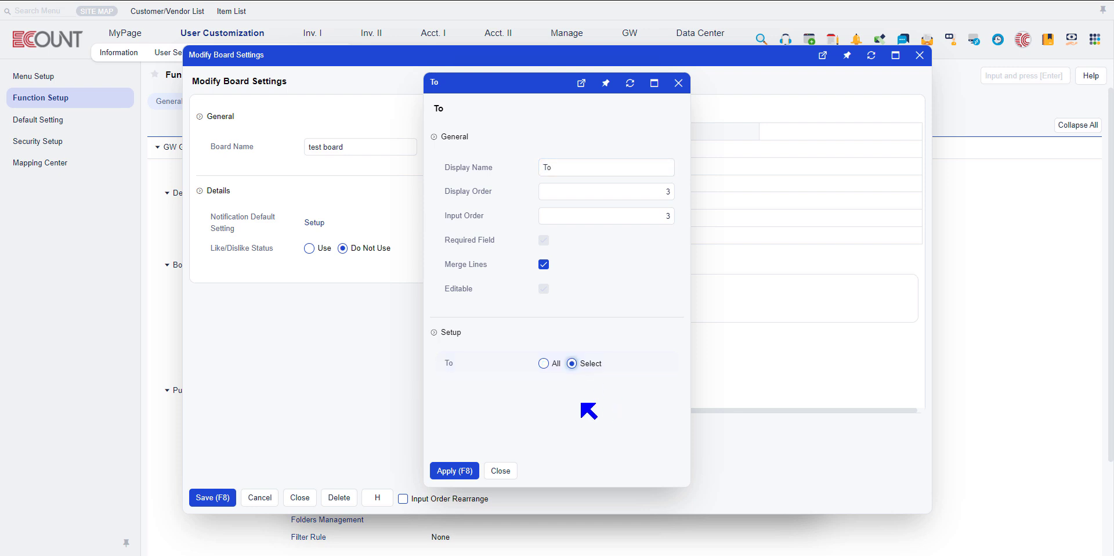
left_click(500, 470)
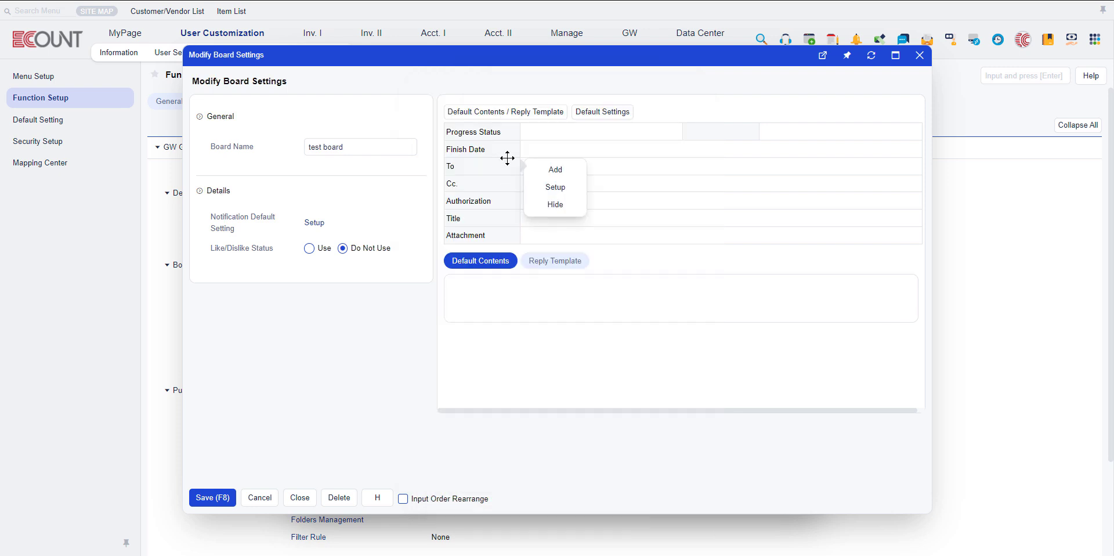
Review the Authorization field's setup down to the post authorization and password options, and close it.
mouse_move(479, 202)
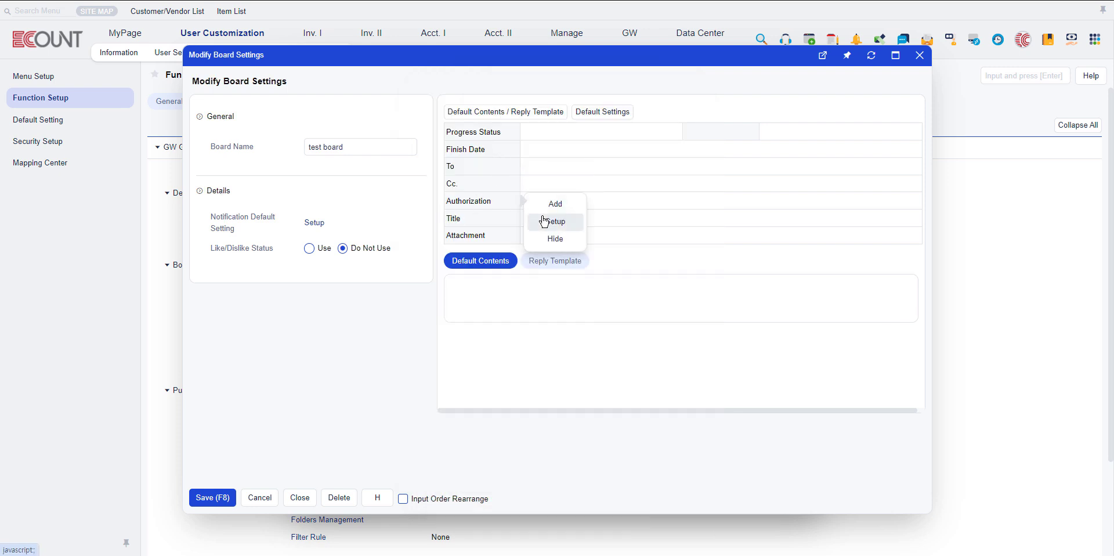
left_click(543, 221)
scroll(537, 397, "down", 2)
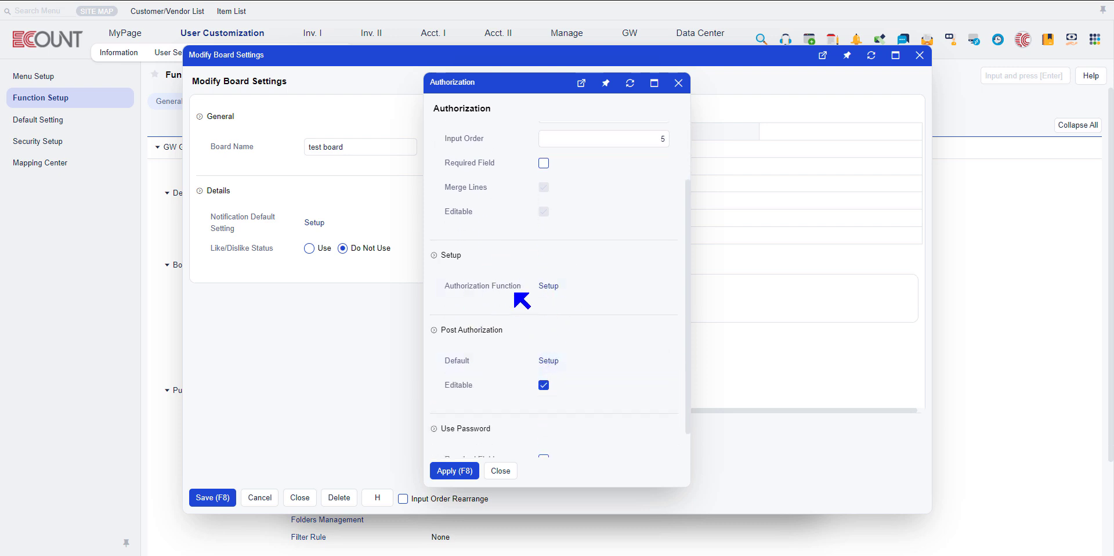
scroll(522, 300, "down", 1)
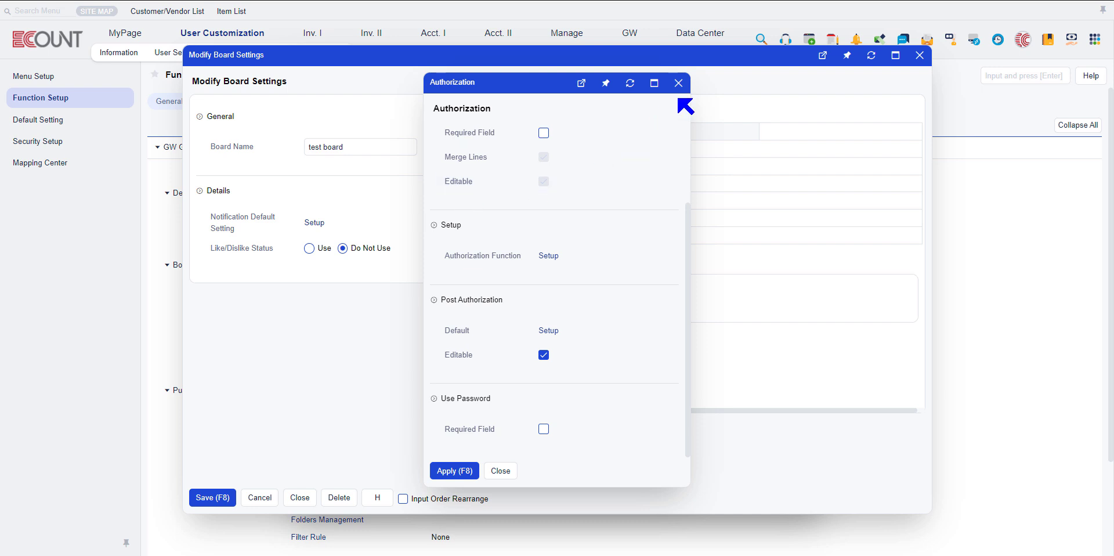
left_click(678, 83)
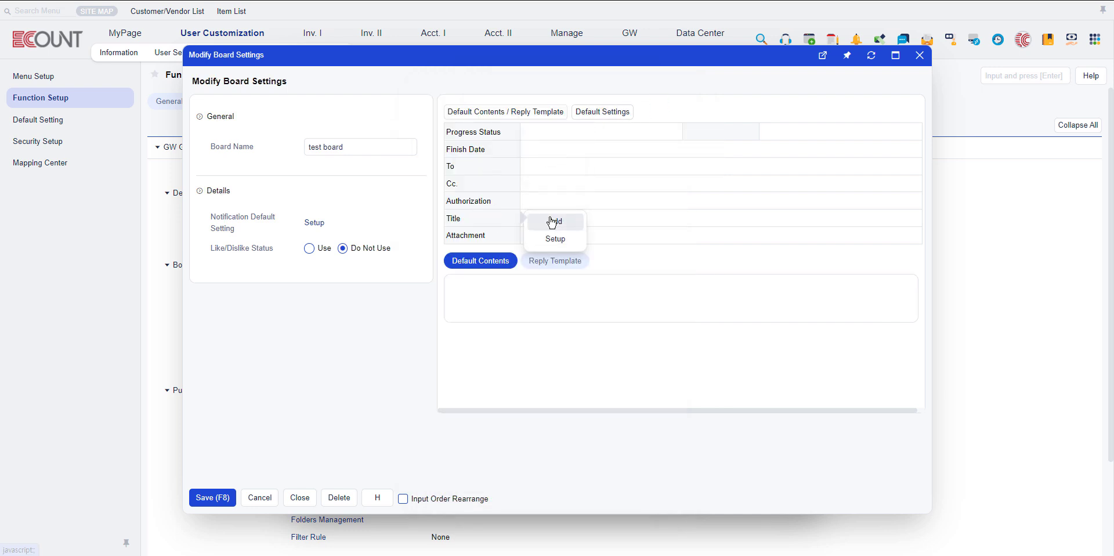
Add the C-Portal, Slip Type1, Numeric Type 1, Text Type 1, Date Type 1 and Code Type 1 fields below Title.
left_click(551, 222)
scroll(535, 250, "down", 2)
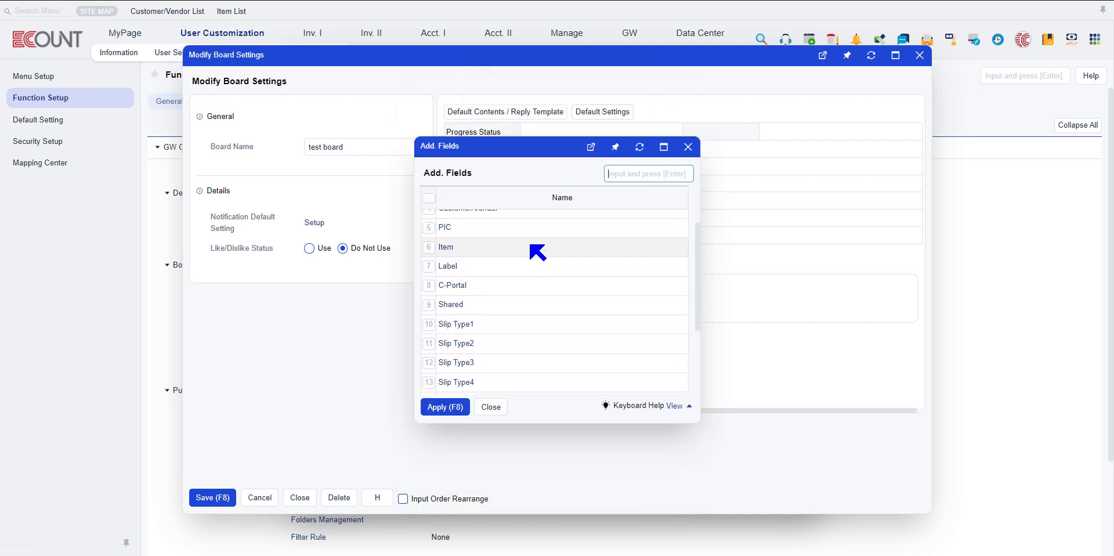
scroll(537, 252, "down", 2)
left_click(428, 246)
scroll(450, 283, "down", 1)
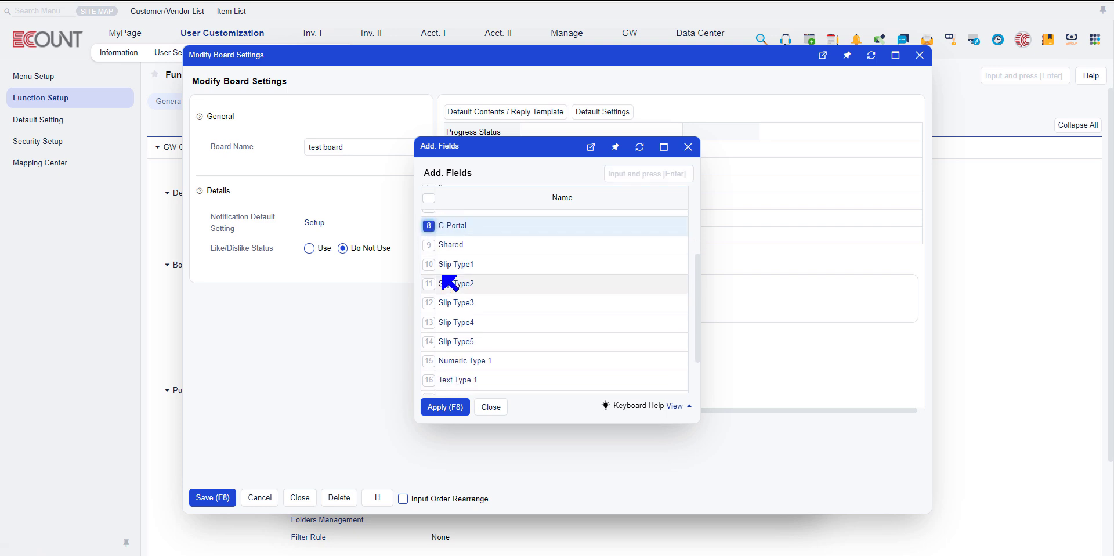
scroll(442, 270, "down", 1)
left_click(430, 247)
scroll(436, 272, "down", 2)
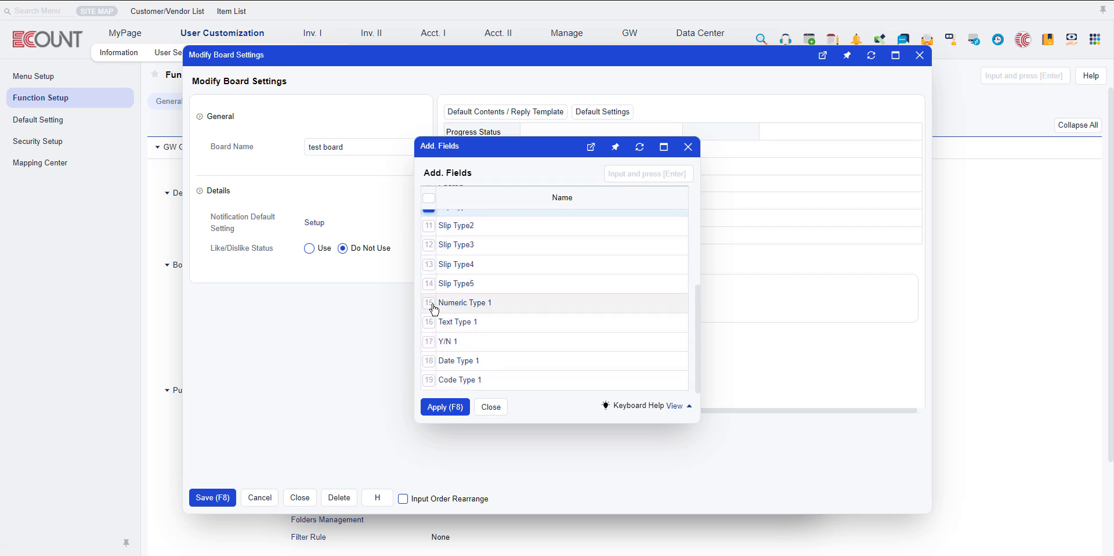
left_click(433, 308)
left_click(430, 322)
left_click(429, 362)
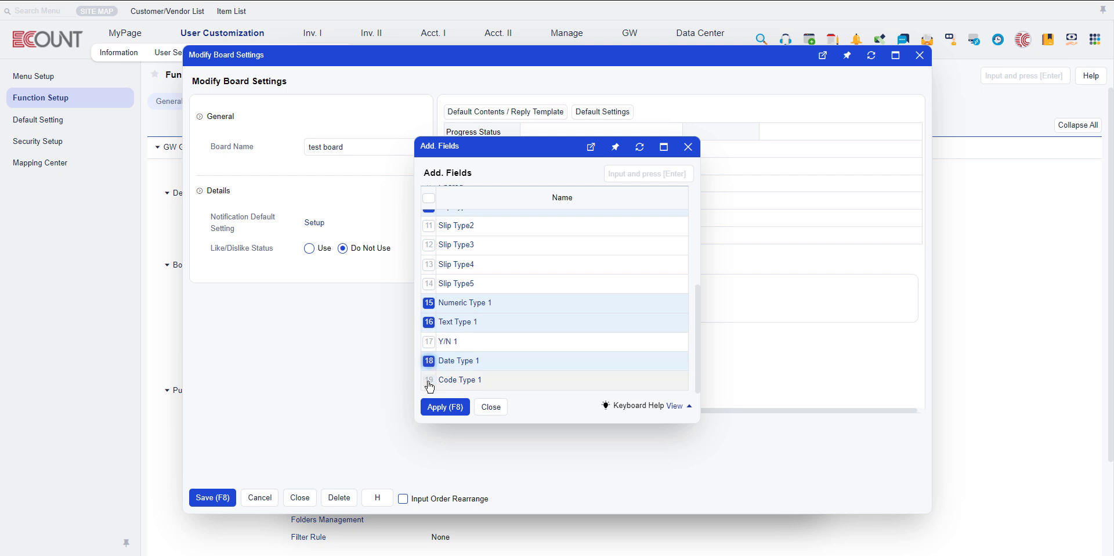
left_click(429, 380)
left_click(445, 406)
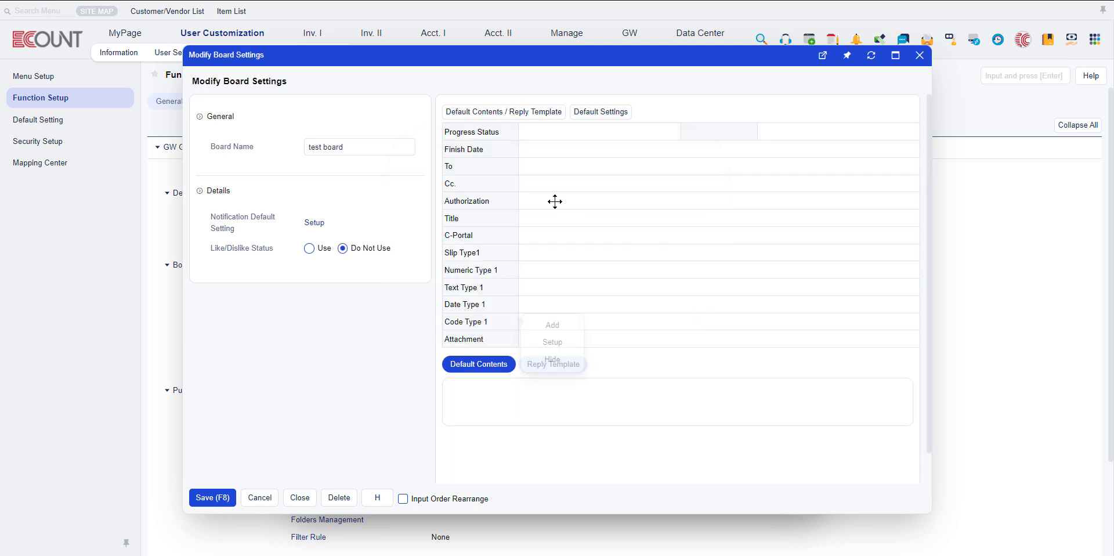
Review the C-Portal field's setup options and close them.
mouse_move(487, 235)
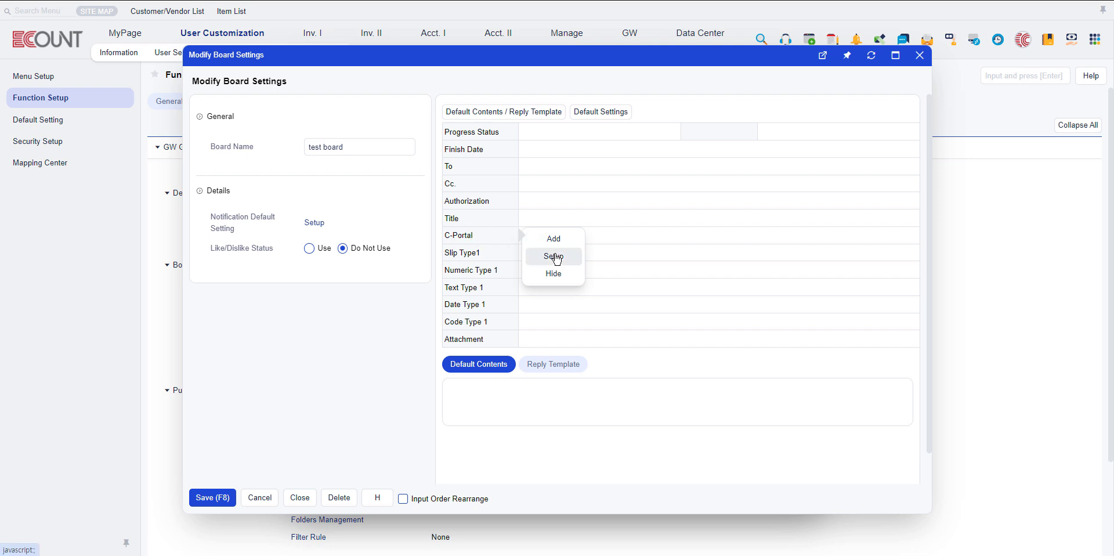
left_click(554, 256)
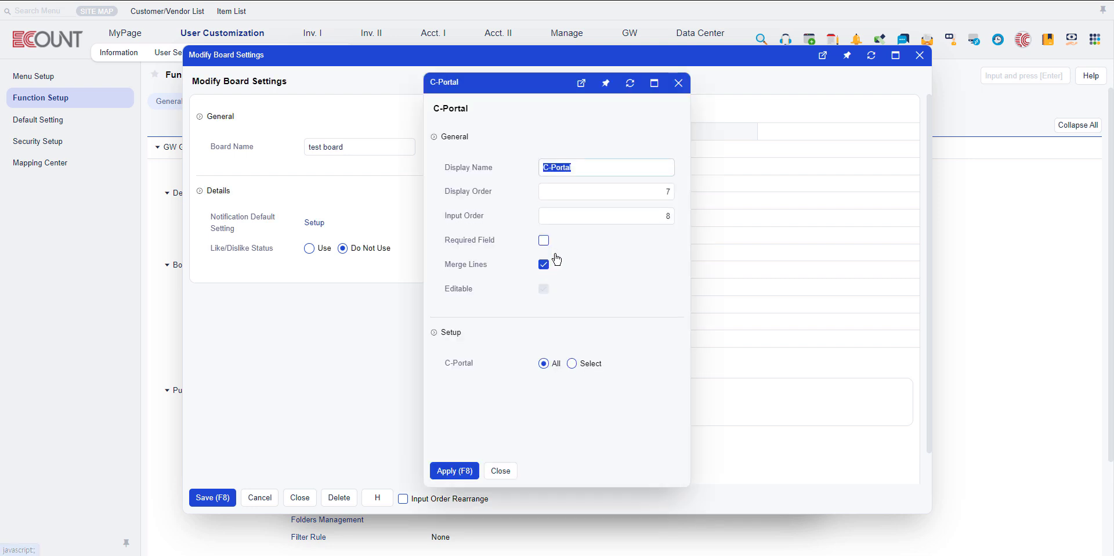
left_click(503, 471)
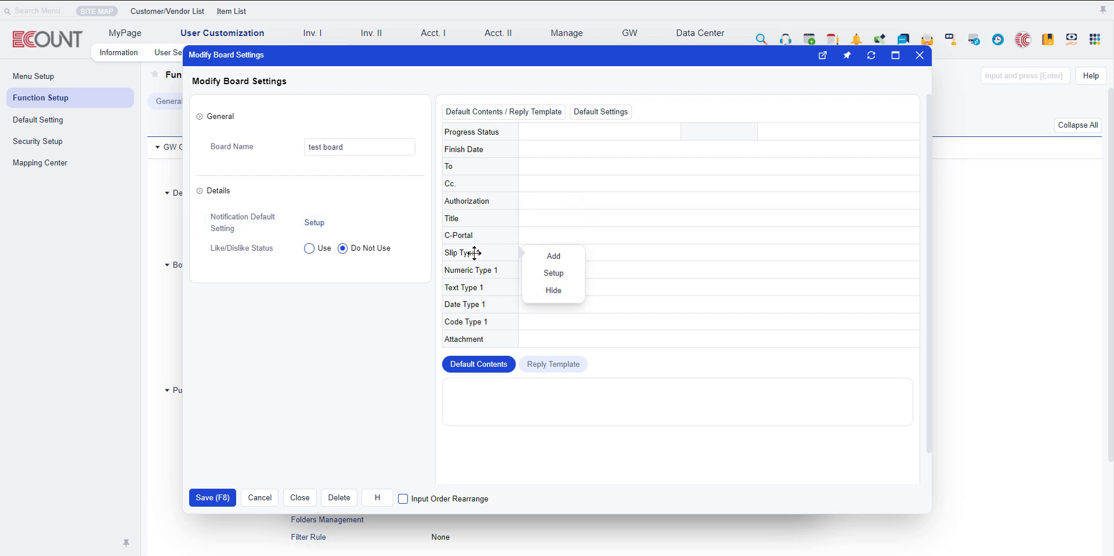
Set the Slip Type1 field's slip type to the CRM board Sales Management and apply it.
left_click(555, 274)
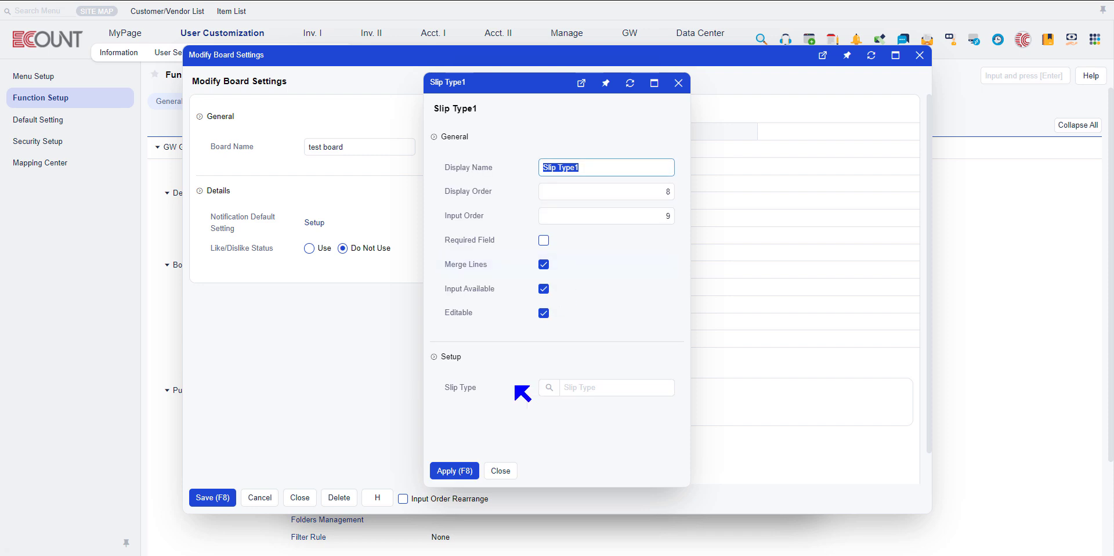
left_click(550, 389)
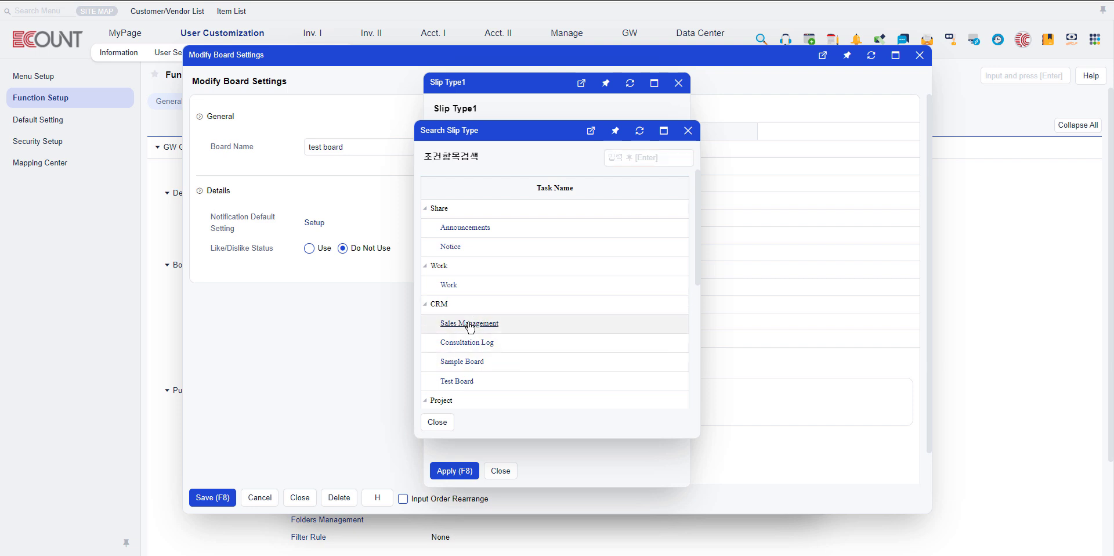
left_click(469, 323)
left_click(468, 470)
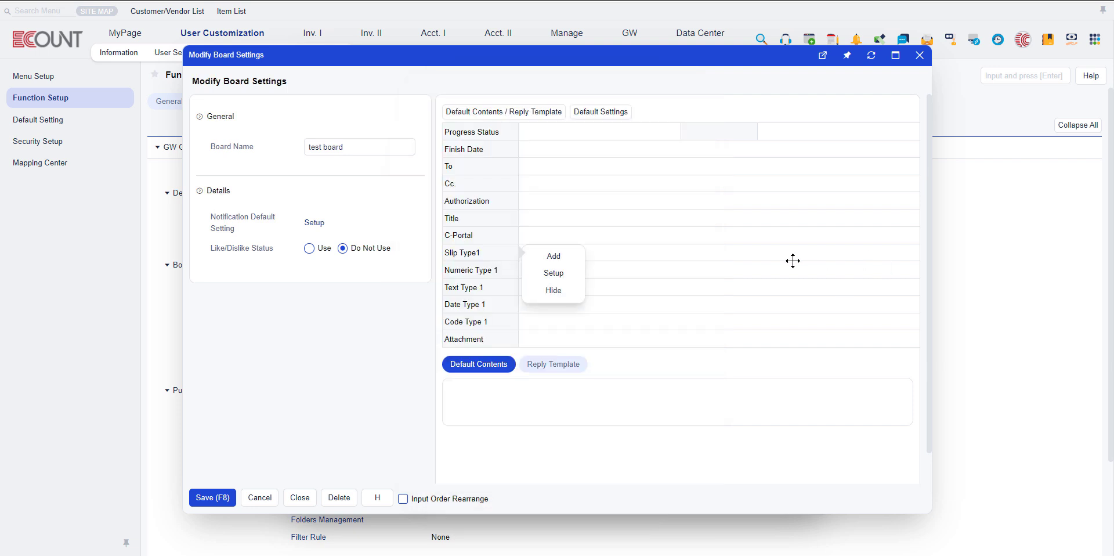
Review the decimal options in the Numeric Type 1 field's setup and close it without applying.
mouse_move(480, 270)
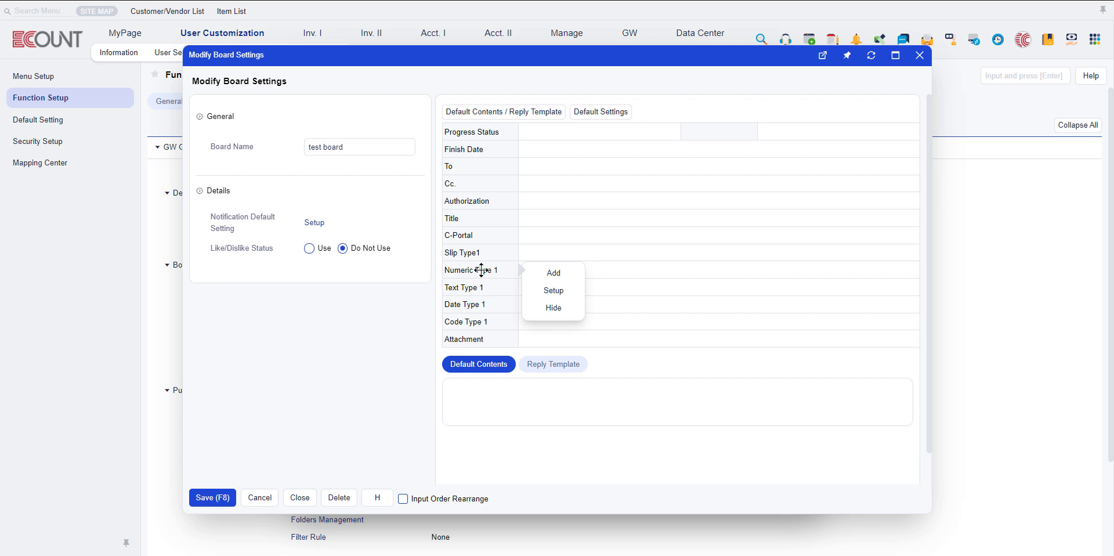
left_click(554, 290)
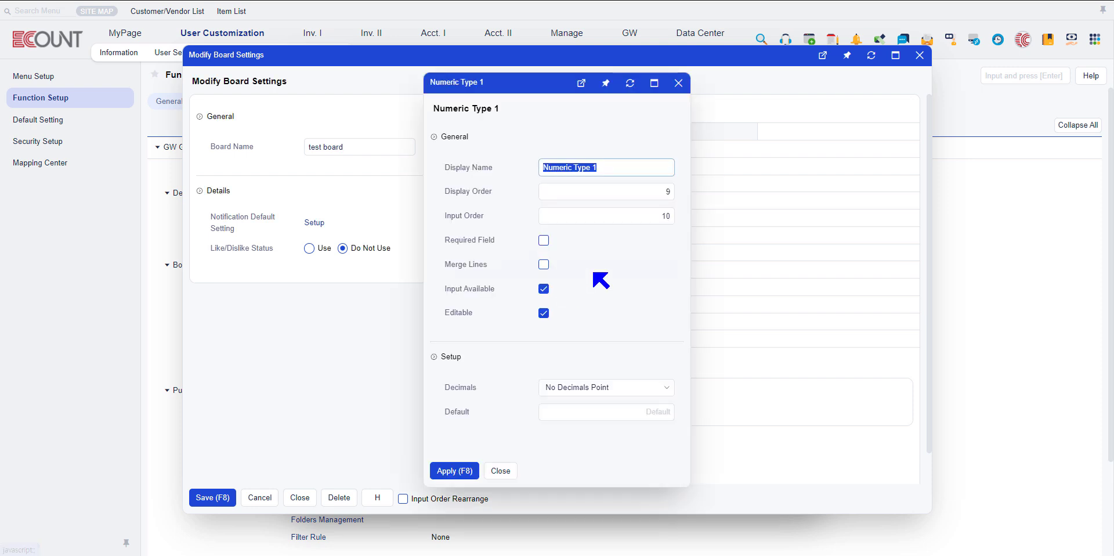
left_click(606, 388)
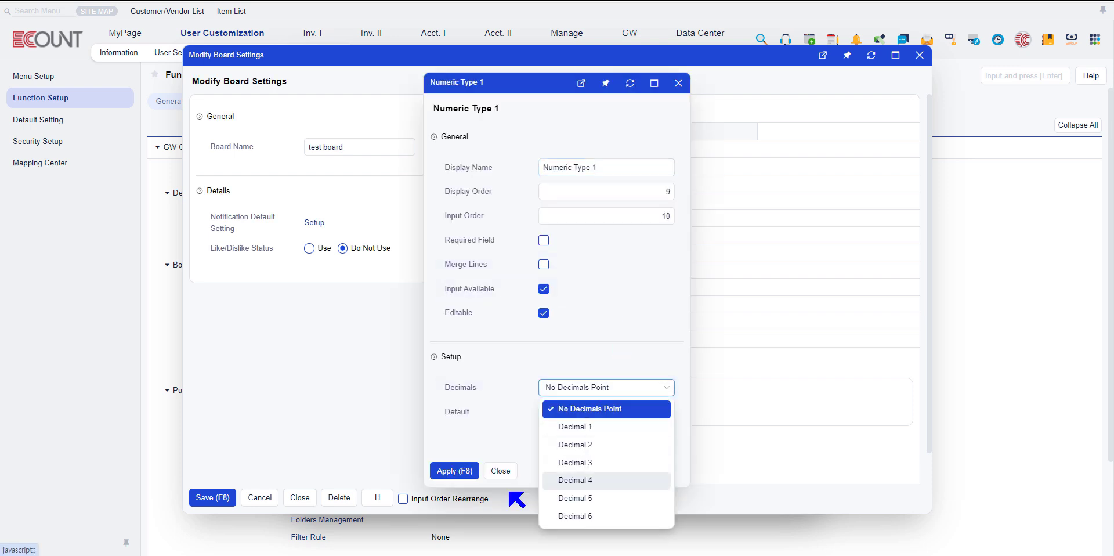
left_click(501, 471)
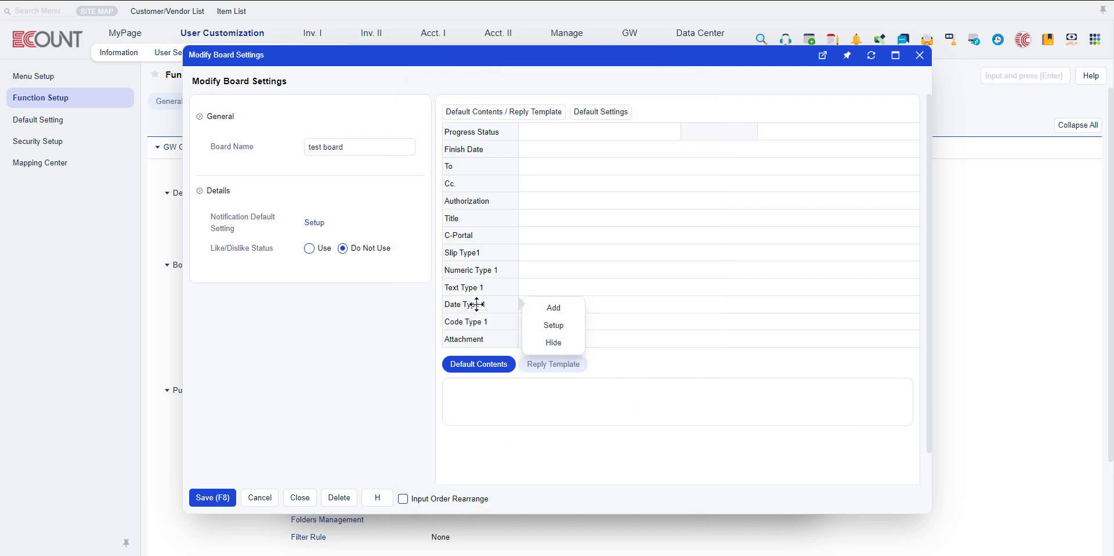
Review the default value options in the Date Type 1 field's setup and close it without applying.
mouse_move(513, 305)
left_click(561, 328)
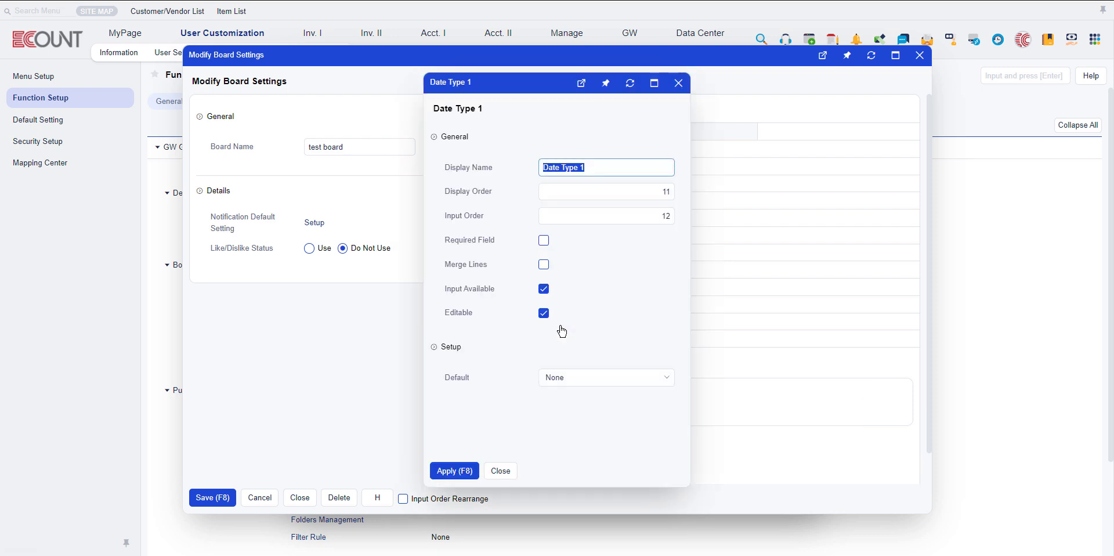
left_click(579, 377)
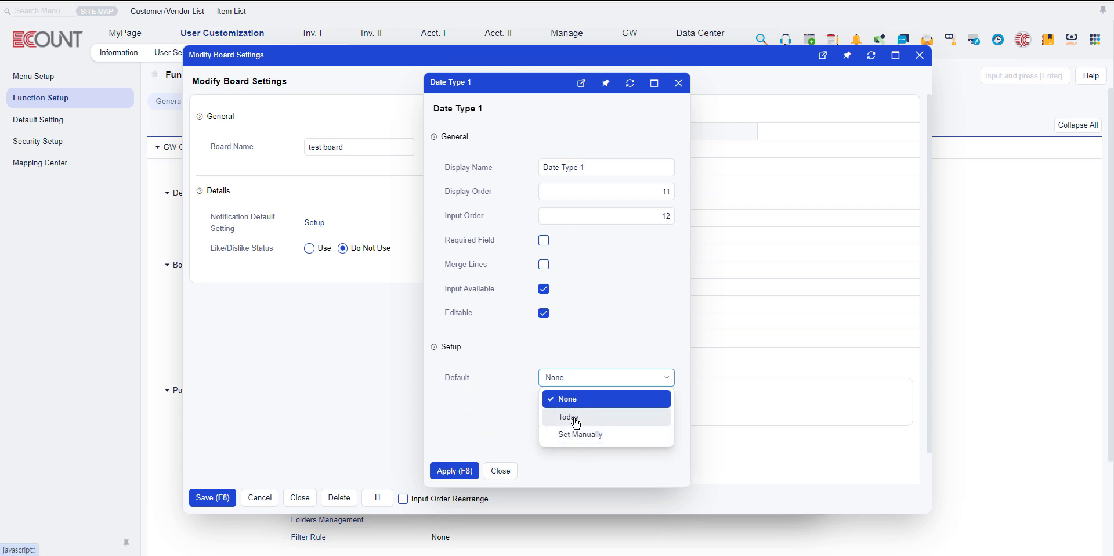
left_click(500, 470)
Review the Text Type 1 field's setup options and close them without applying.
mouse_move(473, 287)
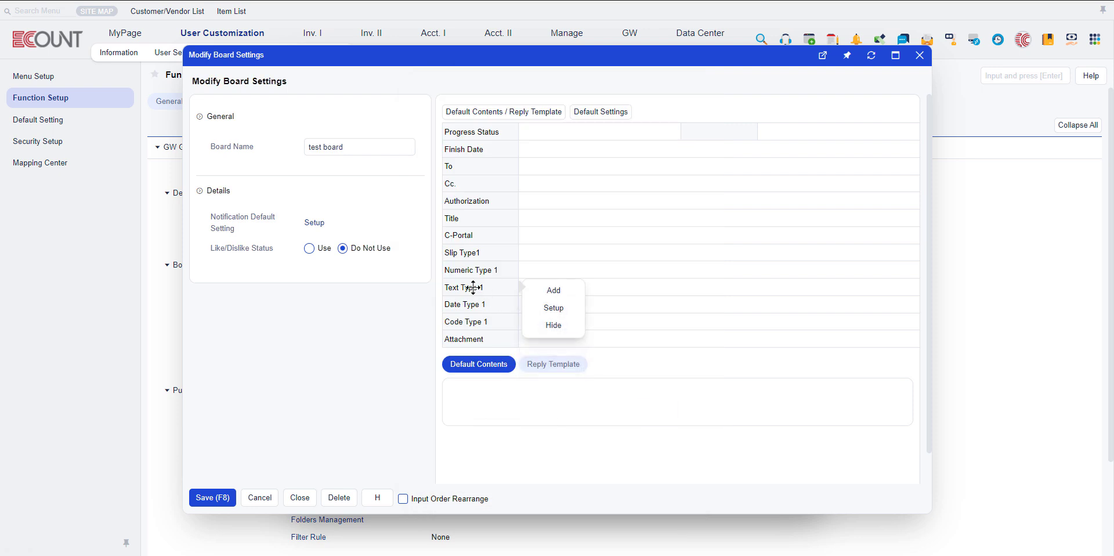
left_click(549, 308)
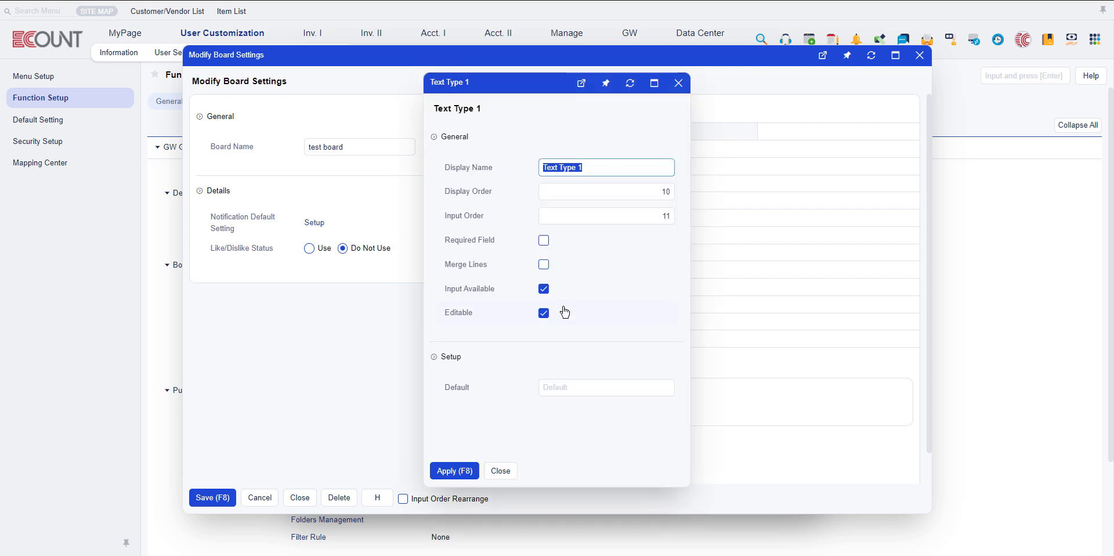
left_click(500, 471)
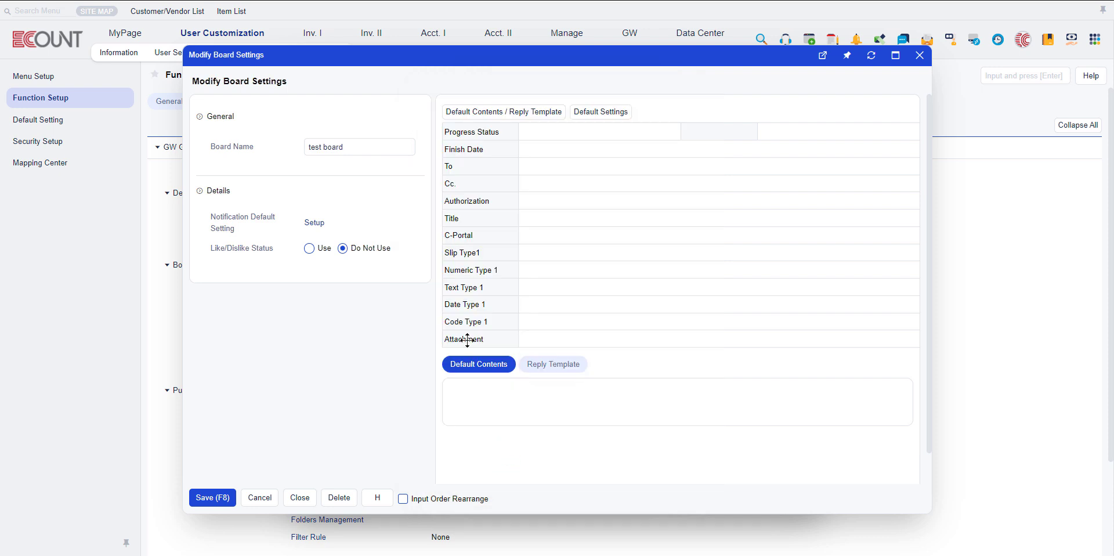
Open the list of available code types from the Code Type 1 field's setup.
mouse_move(467, 323)
left_click(553, 342)
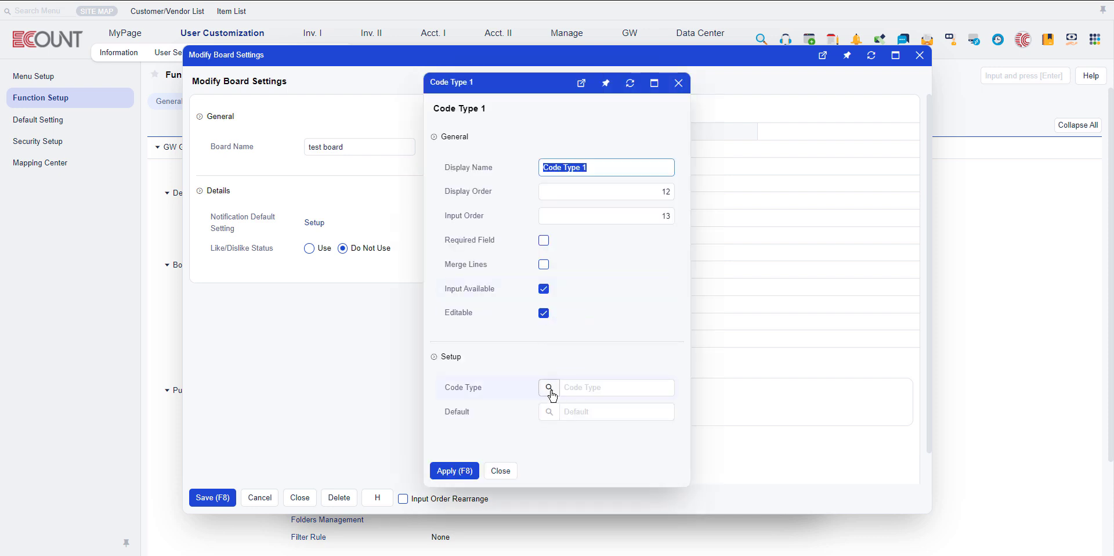
left_click(550, 389)
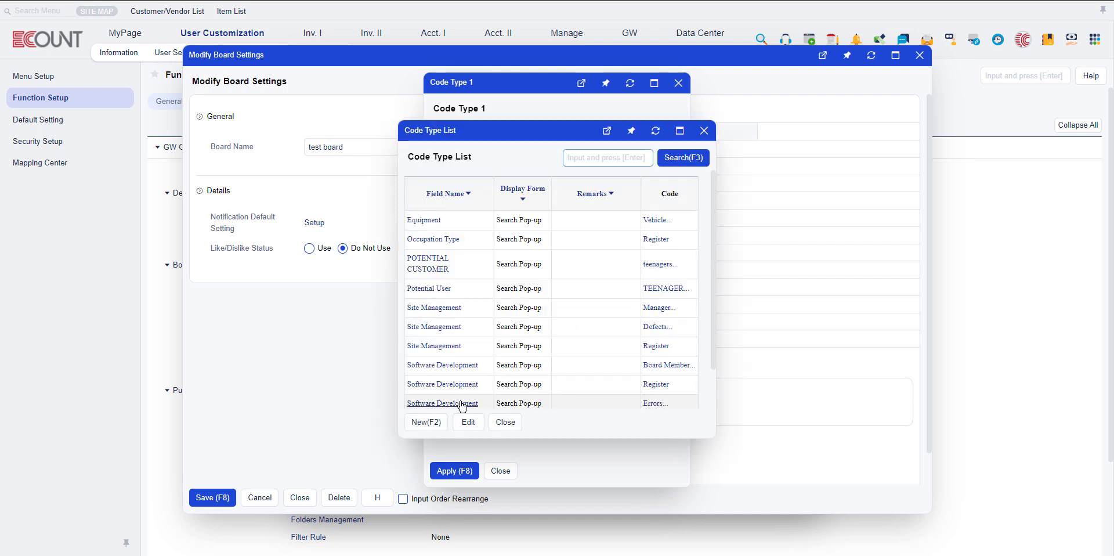
left_click(428, 428)
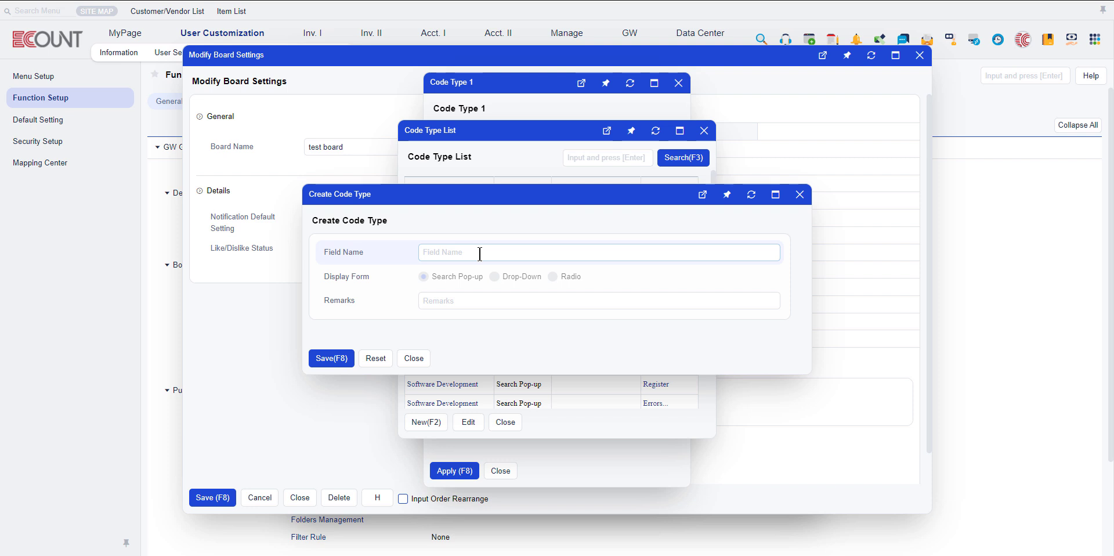
left_click(452, 256)
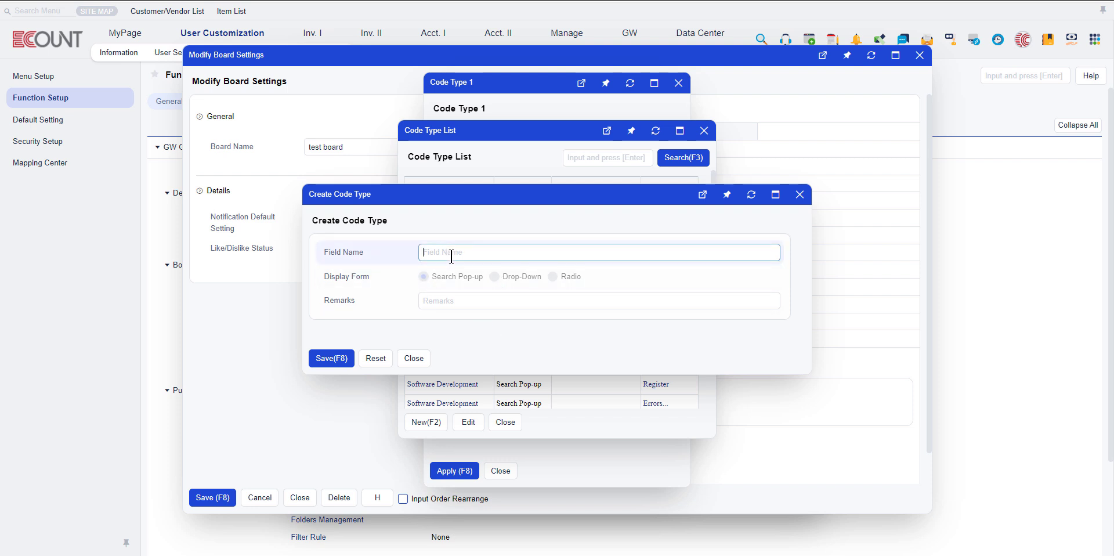
type("123")
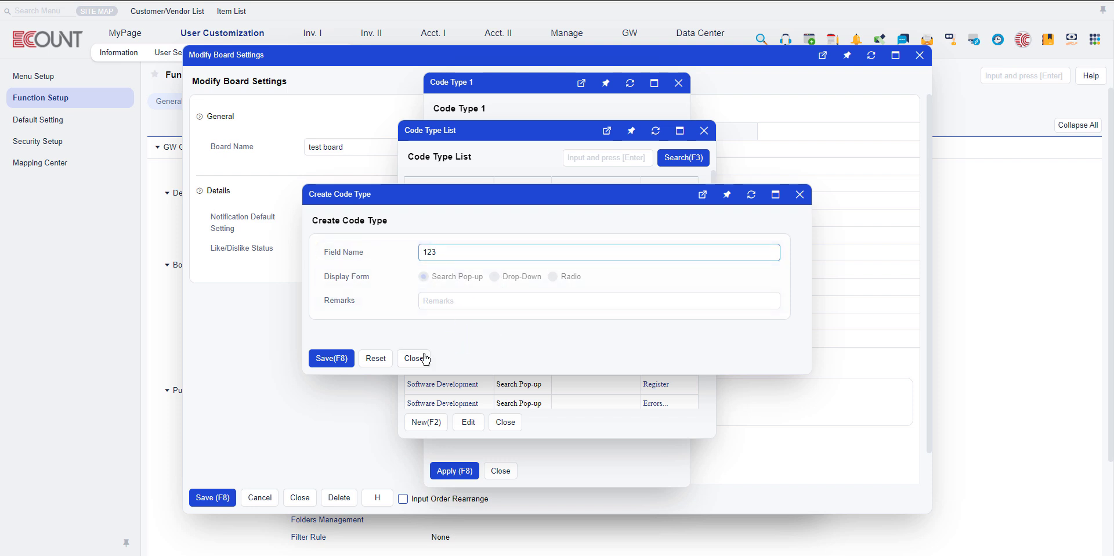
left_click(471, 301)
left_click(443, 353)
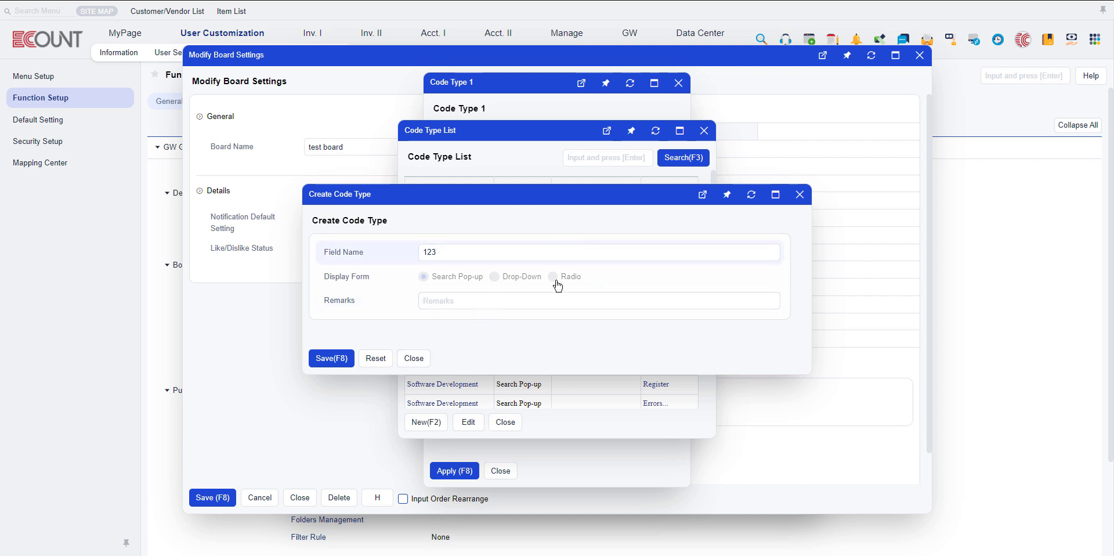
left_click(406, 365)
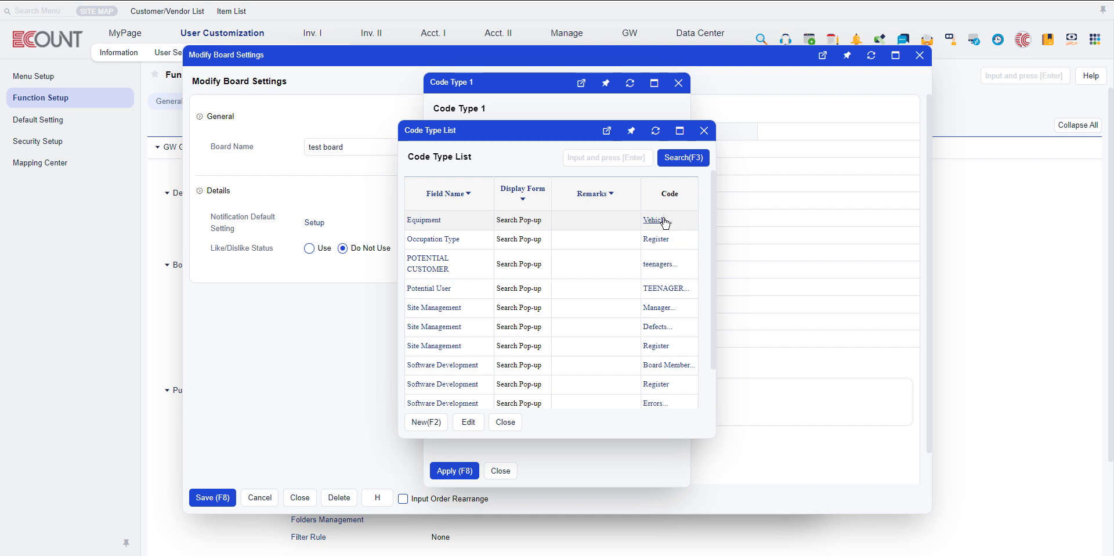
Register code 1 with the field name 123 under the Work Type code type and close the code lists.
scroll(671, 240, "down", 2)
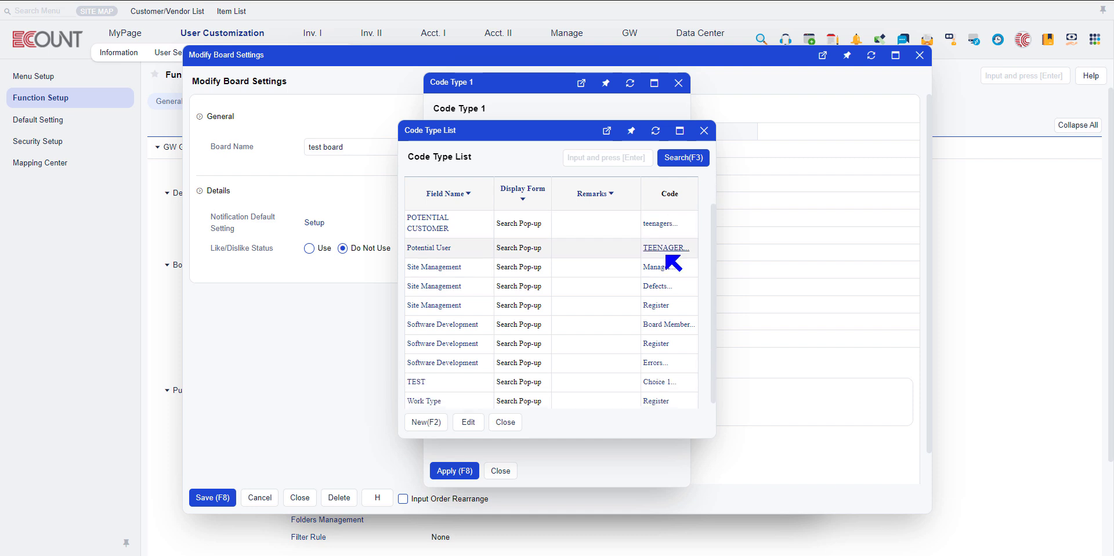
left_click(656, 395)
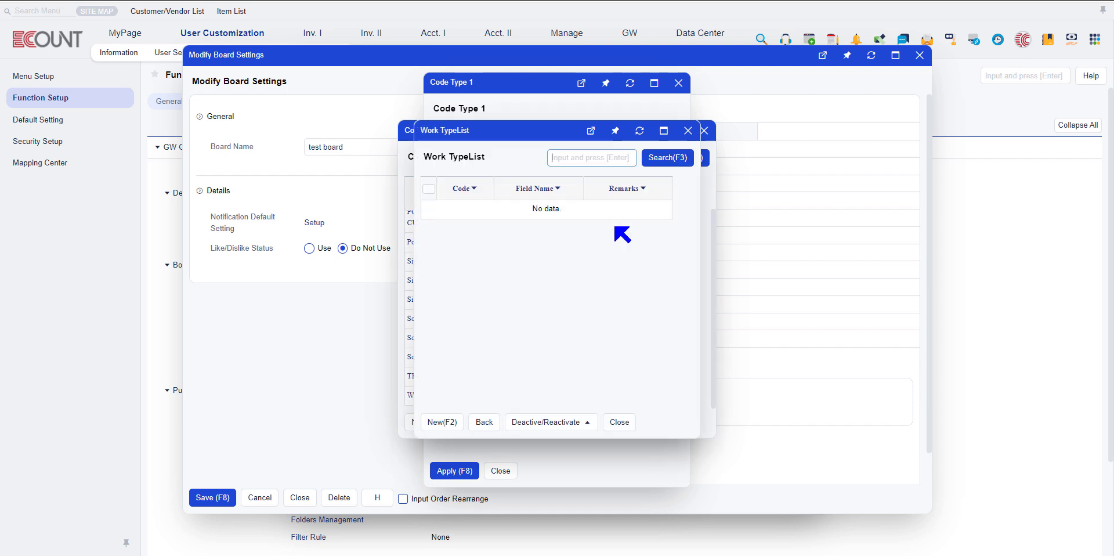
key("F2")
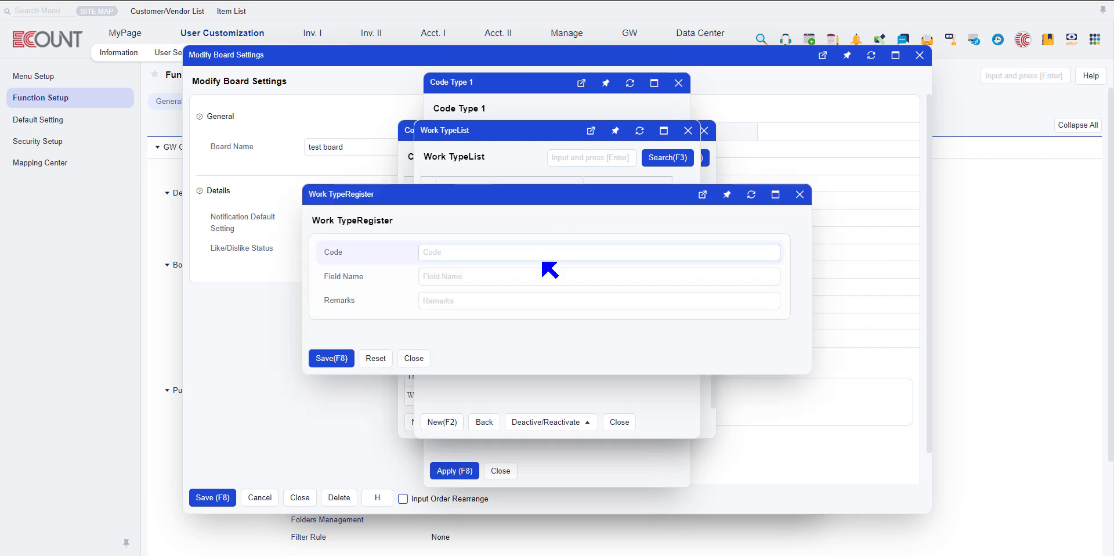
left_click(516, 271)
left_click(515, 271)
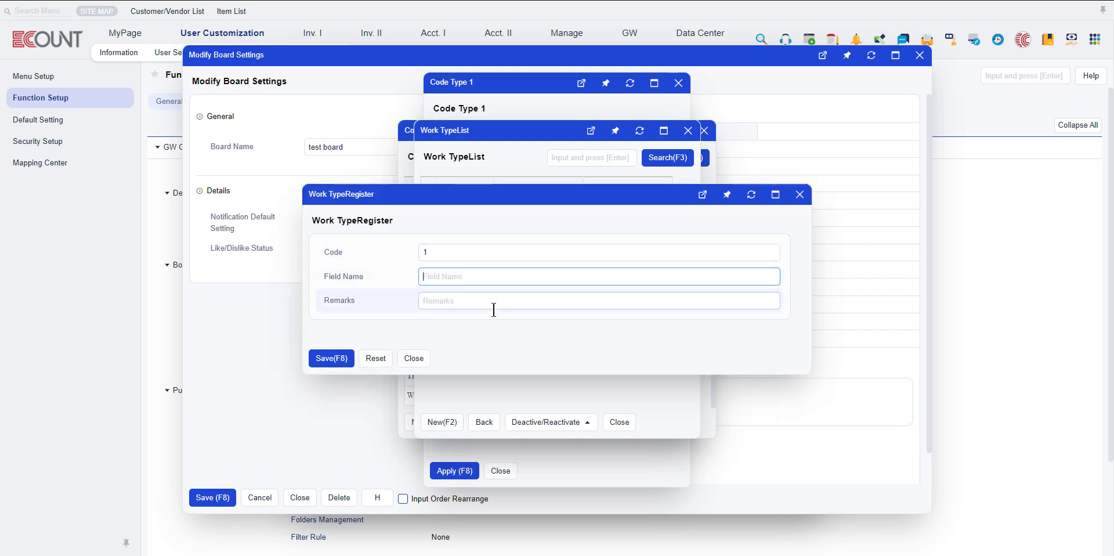
left_click(331, 358)
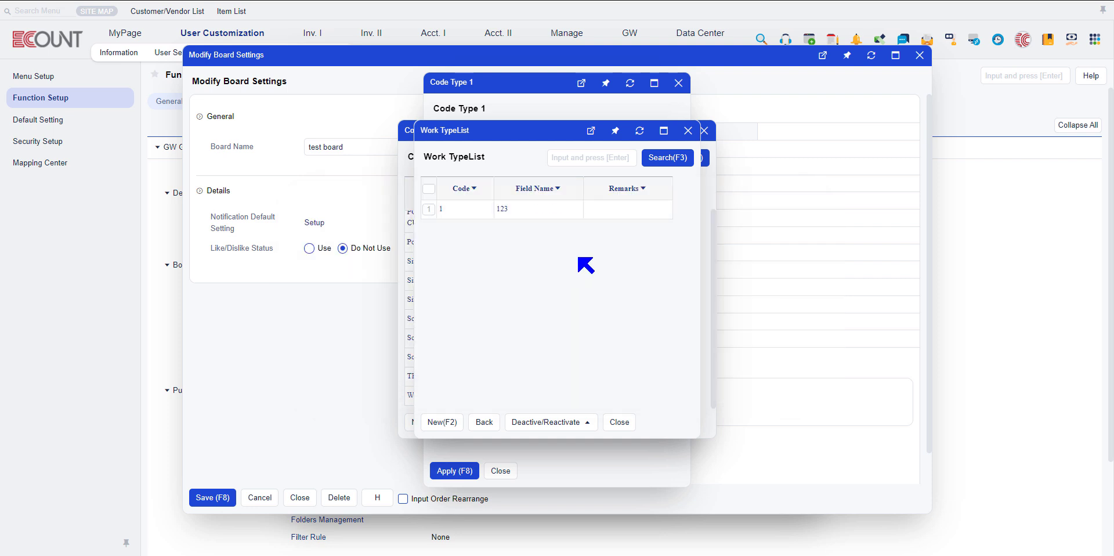
left_click(616, 422)
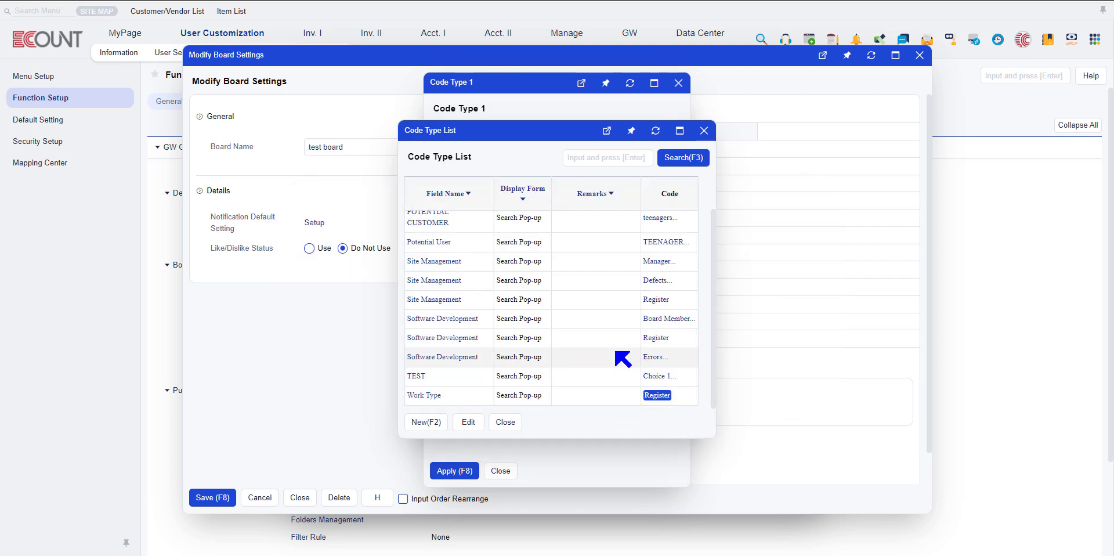
left_click(505, 422)
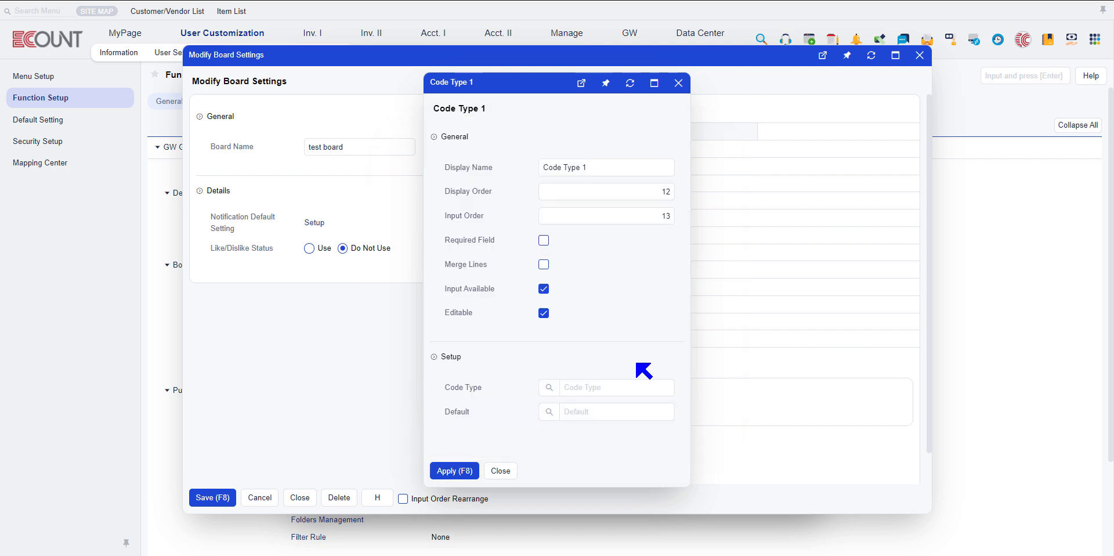
Set the Code Type 1 field's code type to Work Type with default 123 and apply it.
left_click(549, 413)
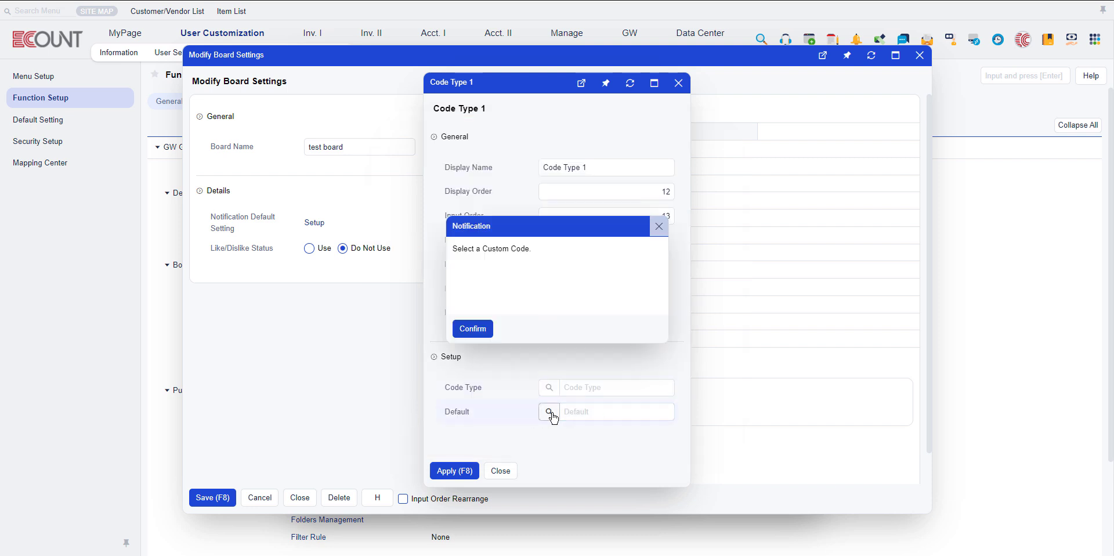
left_click(474, 326)
left_click(549, 389)
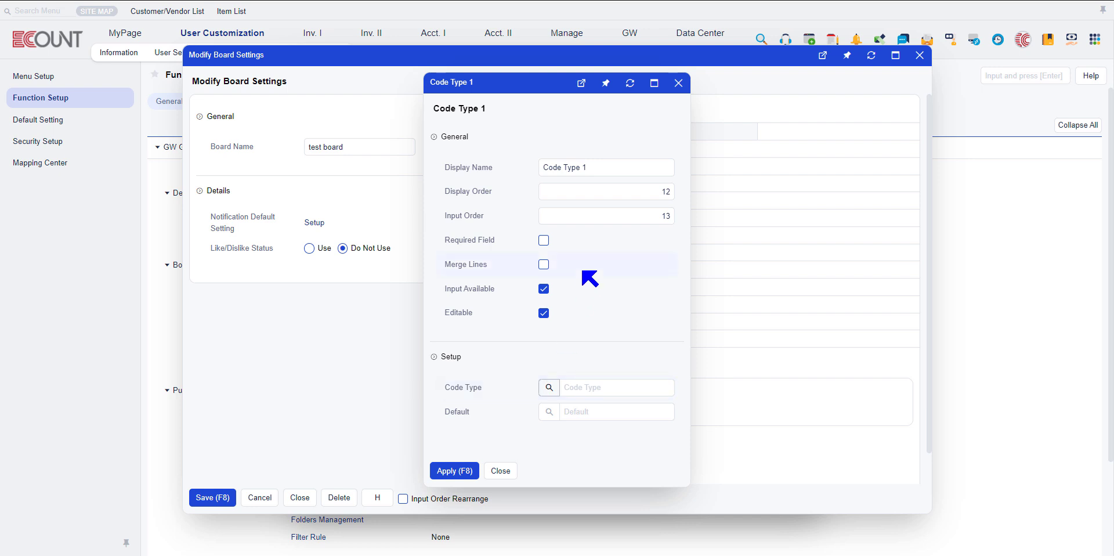
scroll(464, 377, "down", 4)
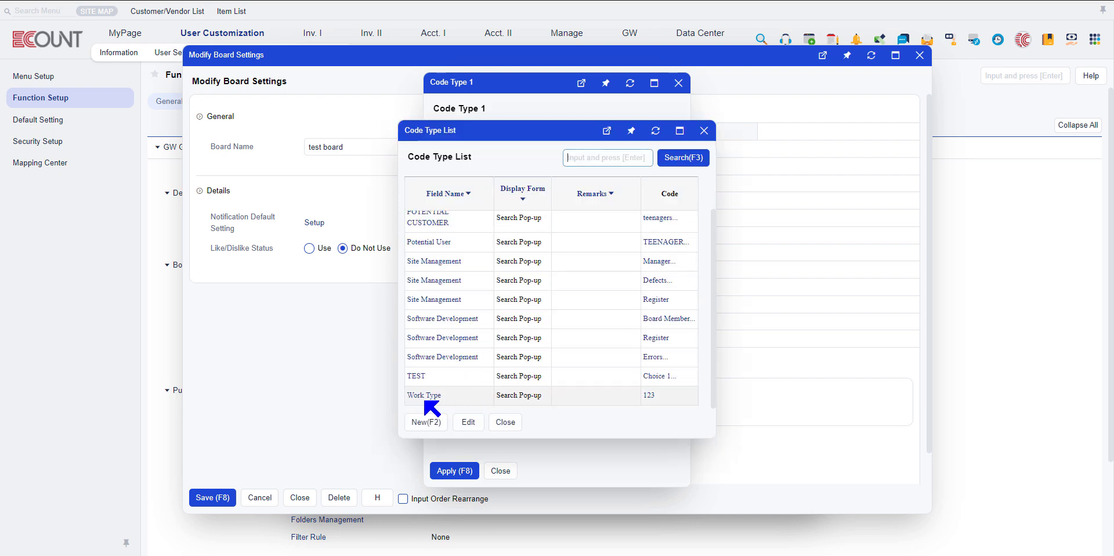
left_click(529, 390)
left_click(549, 412)
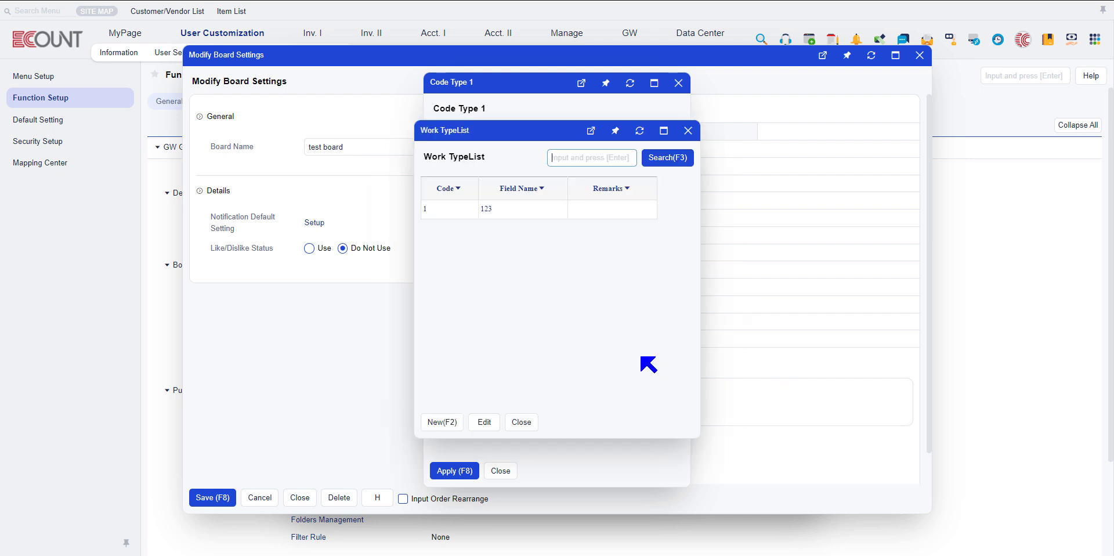
left_click(487, 210)
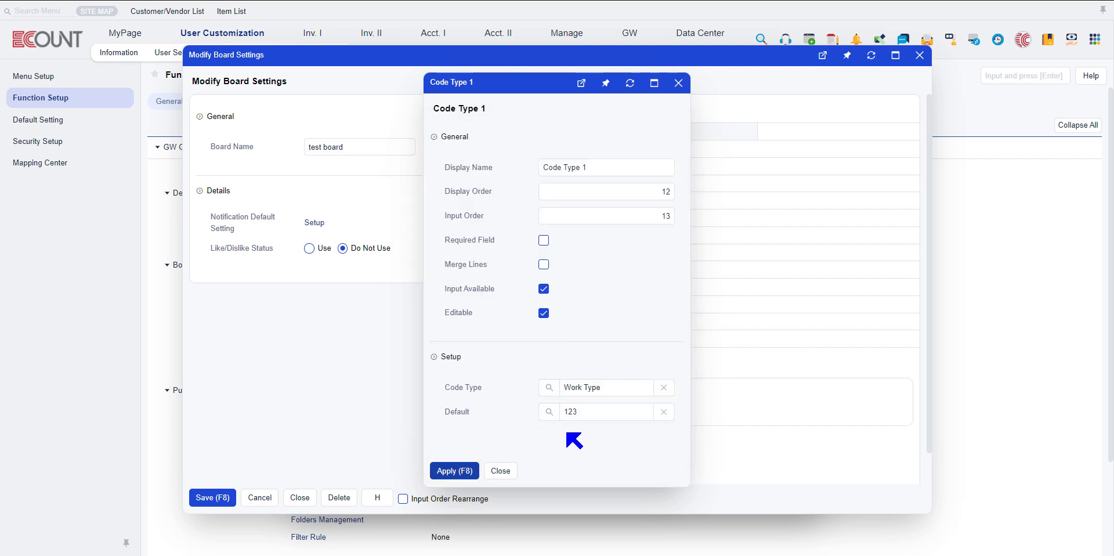
left_click(457, 470)
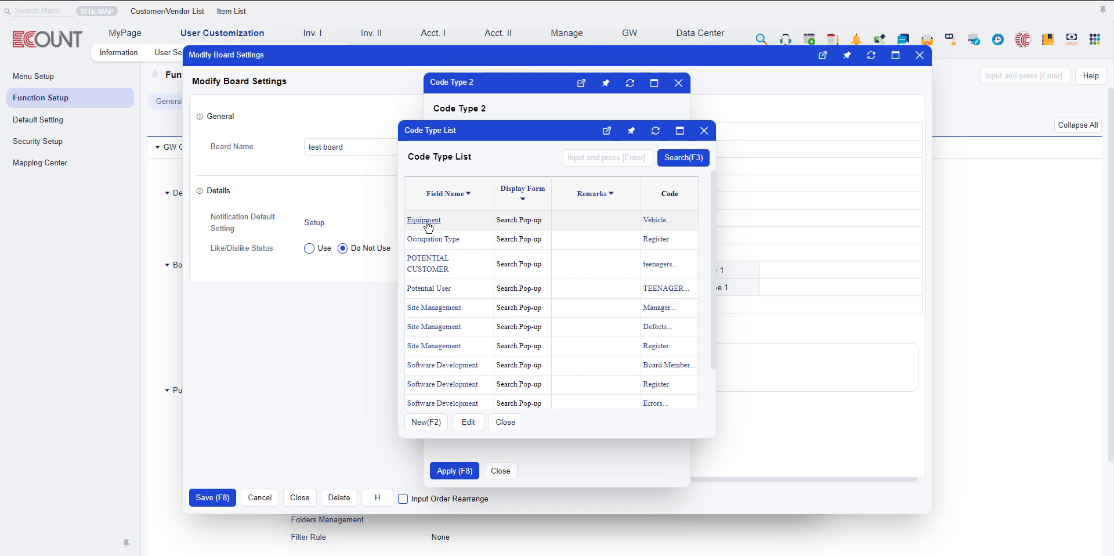
Examine the Equipment code type's codes and the Default Contents template editor, then close them without applying changes.
left_click(660, 223)
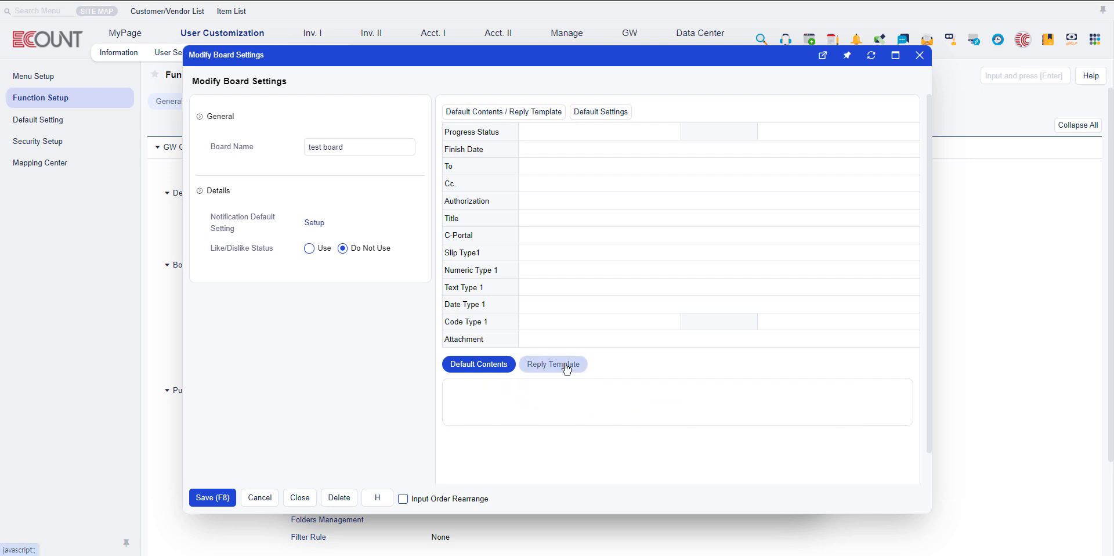
mouse_move(658, 413)
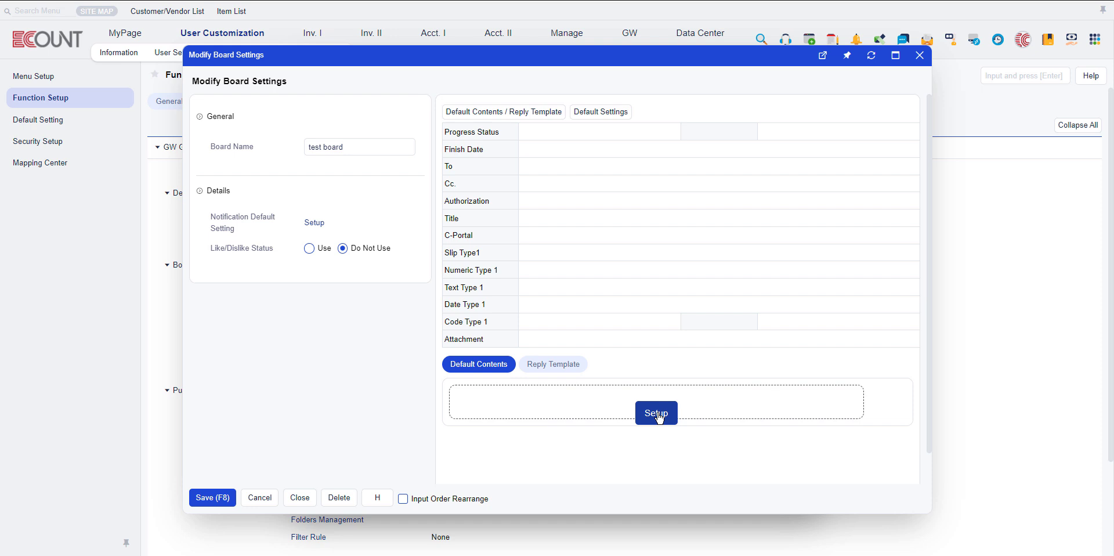
left_click(656, 413)
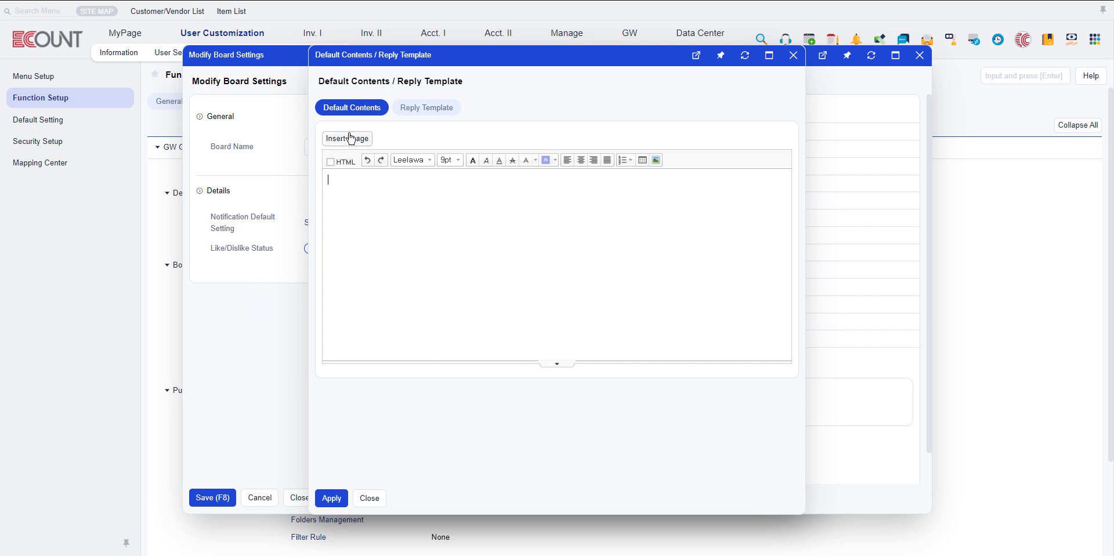
left_click(369, 498)
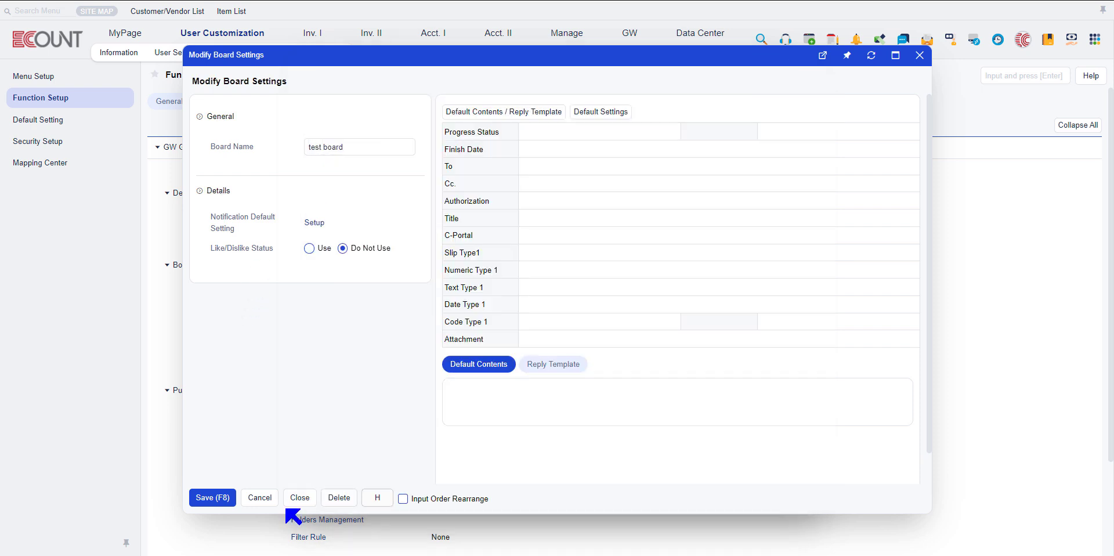
Save the test board's settings and close the list of shared boards.
left_click(207, 497)
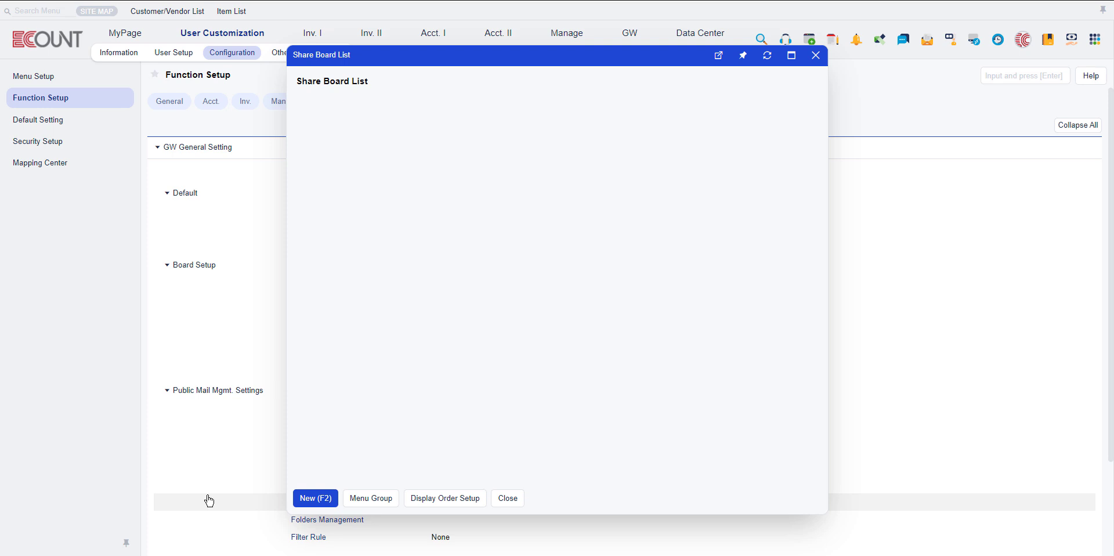
left_click(816, 55)
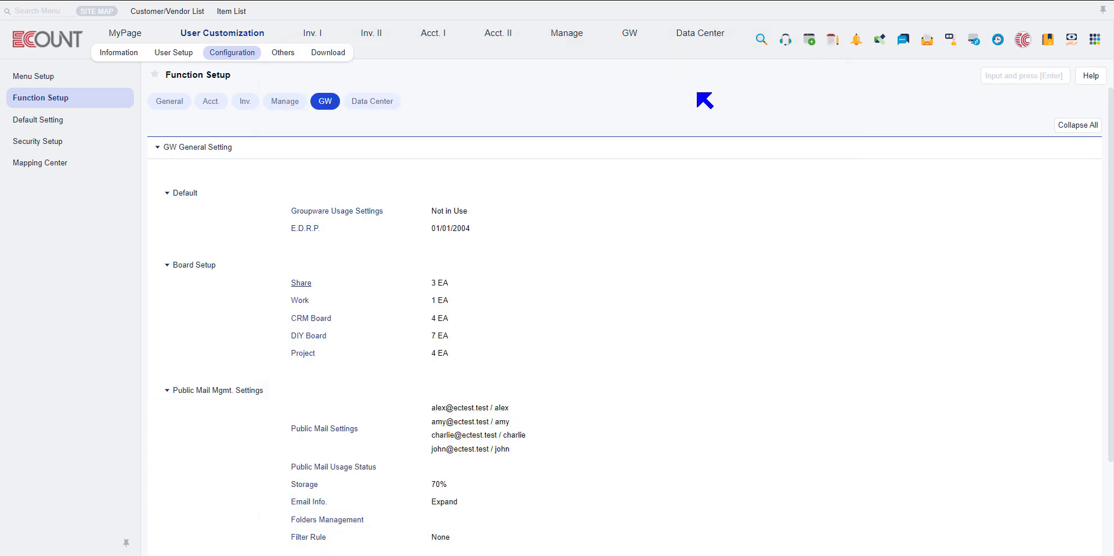
Start a new post on the groupware's shared test board and title it 2222.
left_click(625, 33)
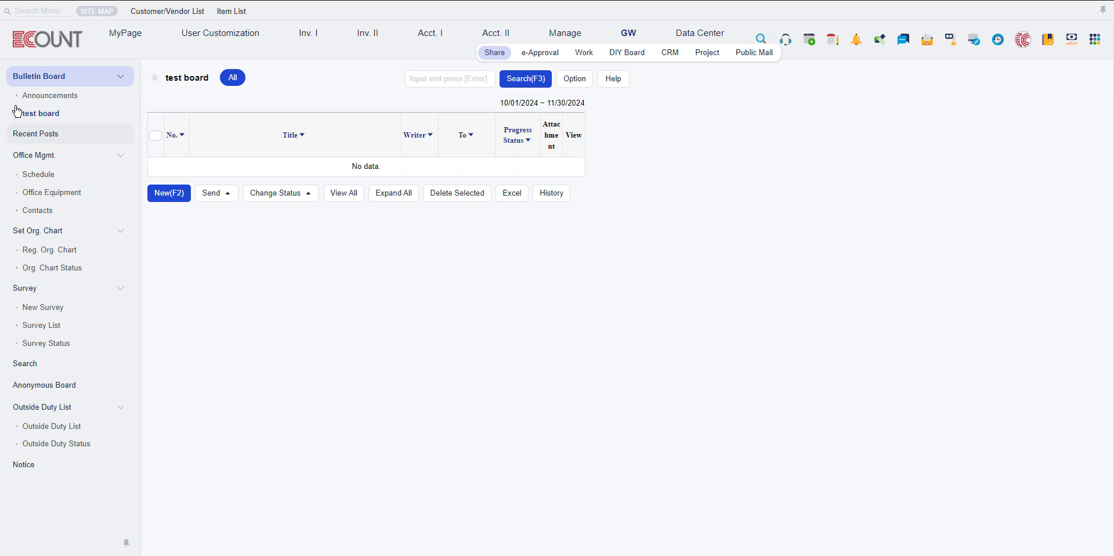
left_click(170, 193)
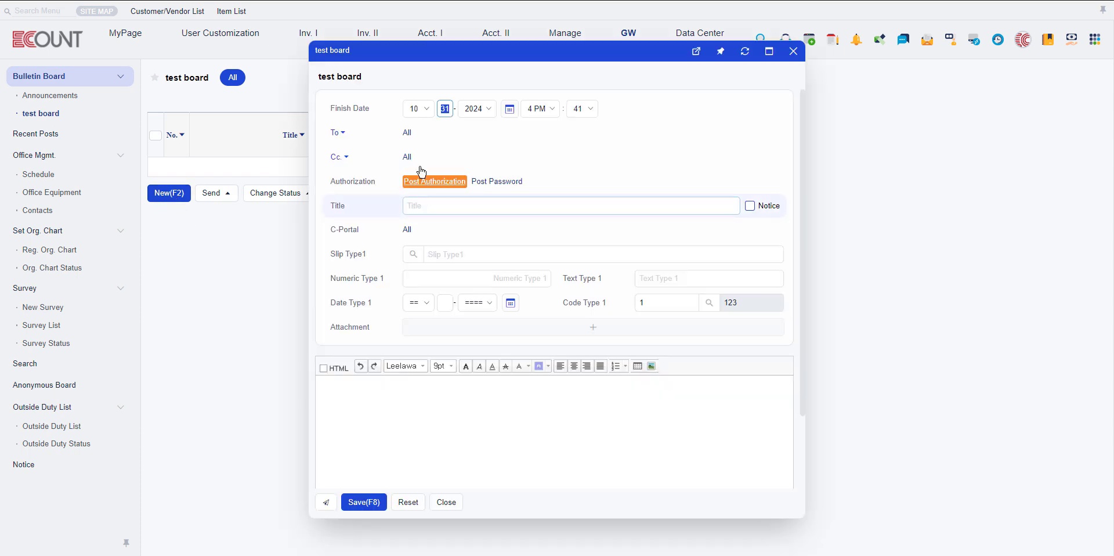
left_click(409, 134)
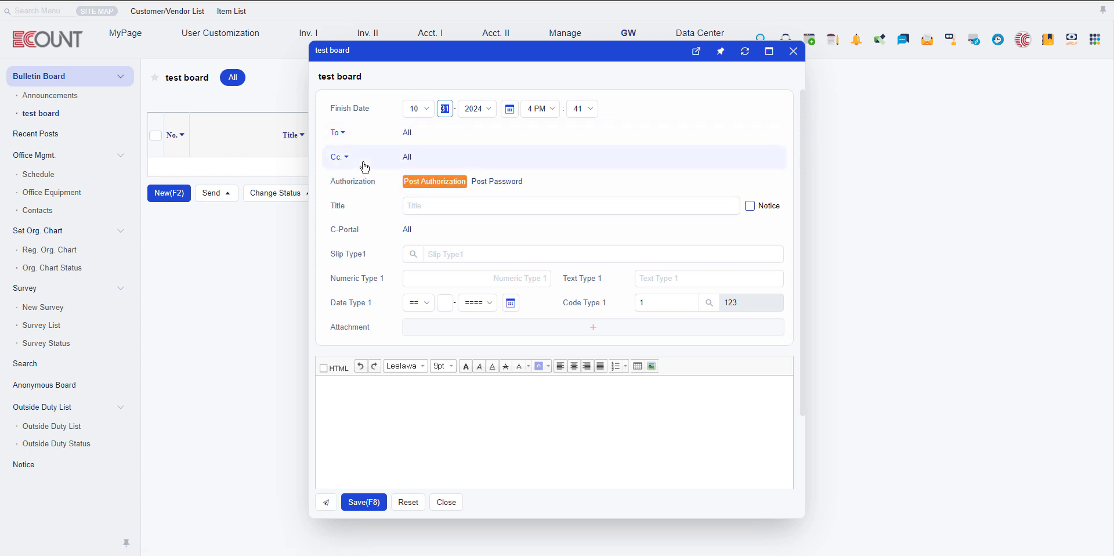
left_click(436, 213)
type("2222")
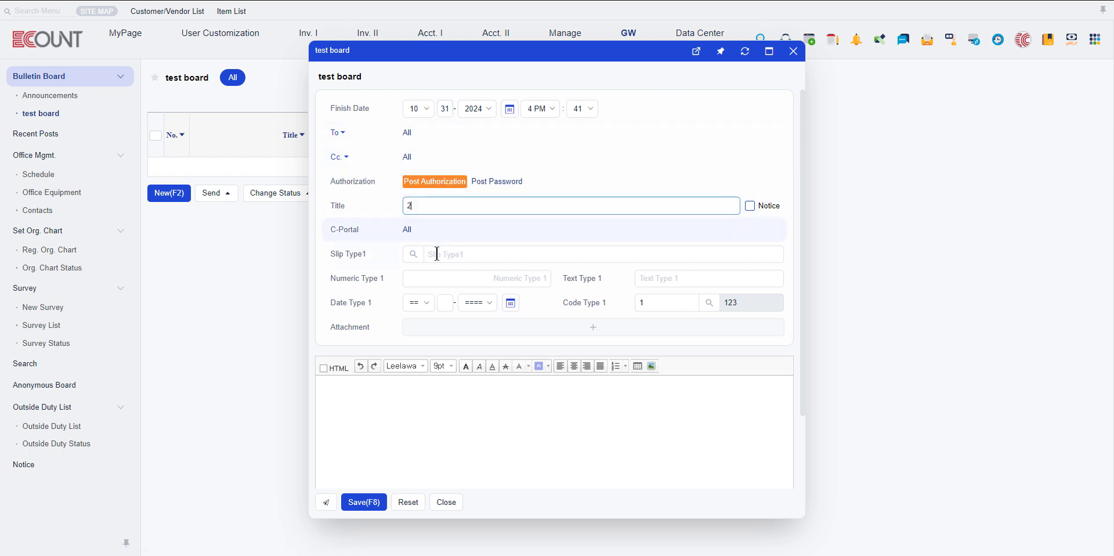
Fill in the post's Slip Type1 with the Sample Title slip, Numeric Type 1 with 1,111 and Text Type 1 with memo.
left_click(413, 256)
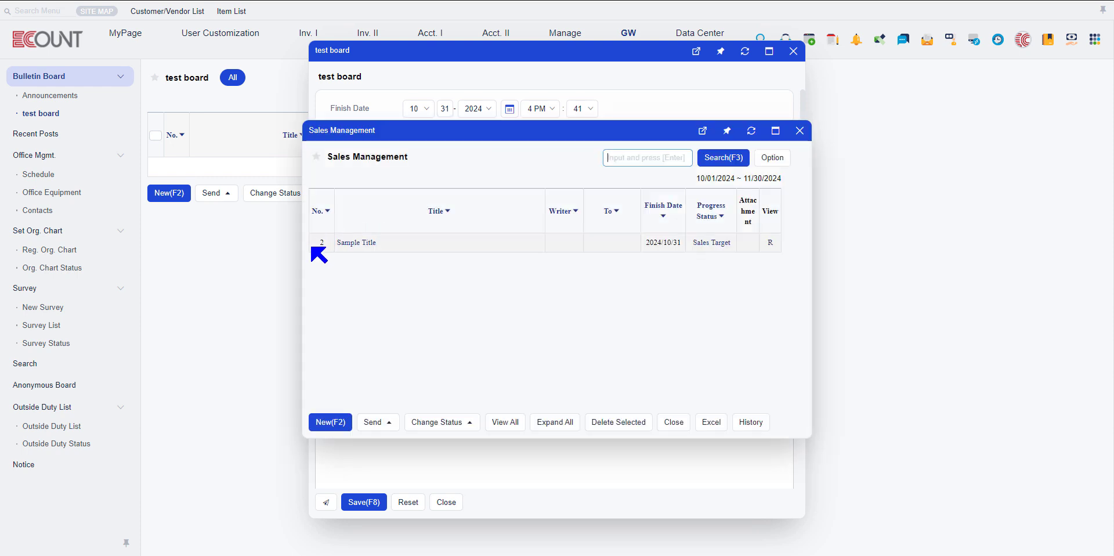
left_click(355, 247)
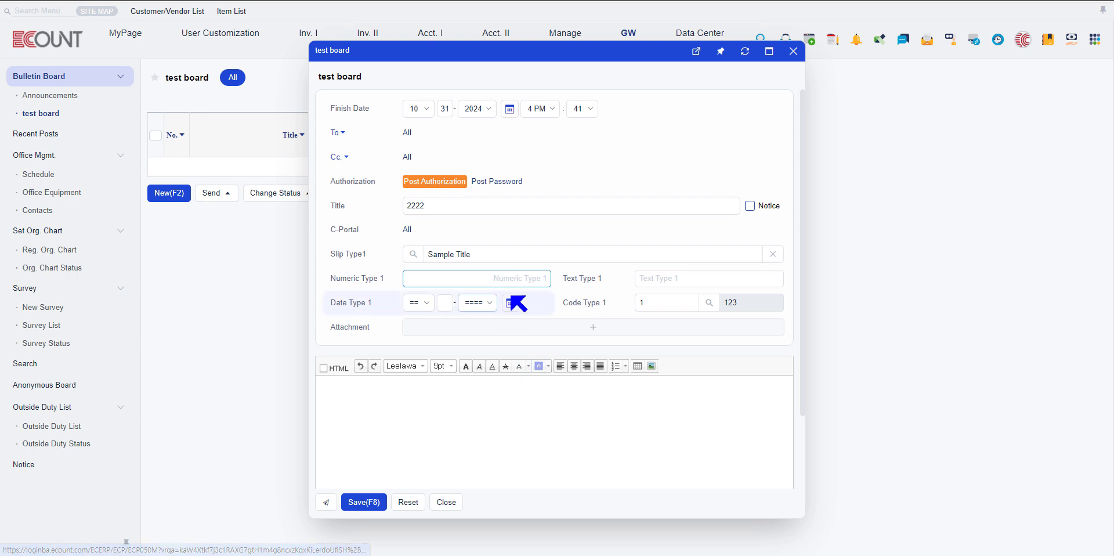
type("1111")
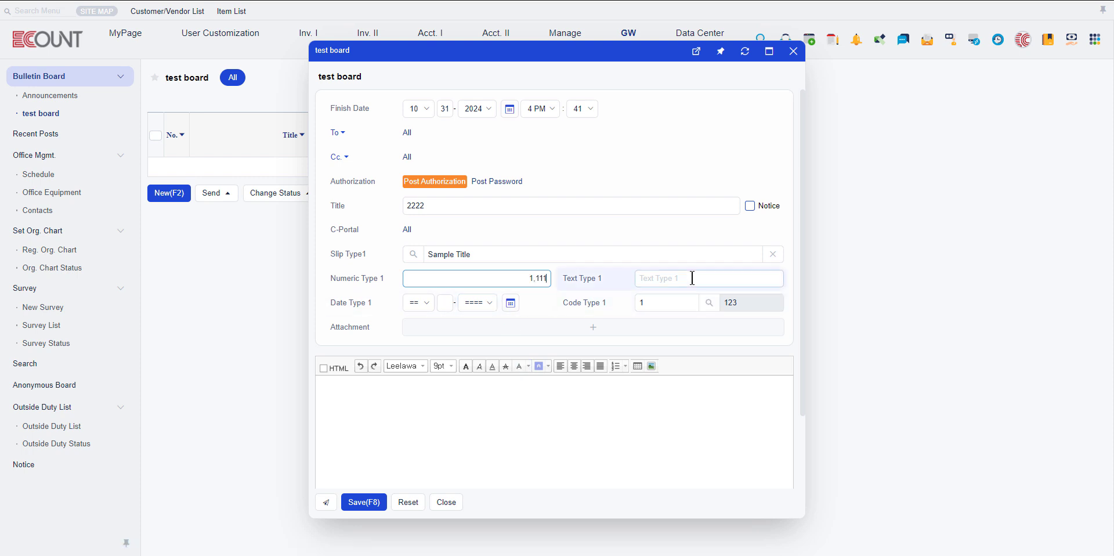
left_click(692, 278)
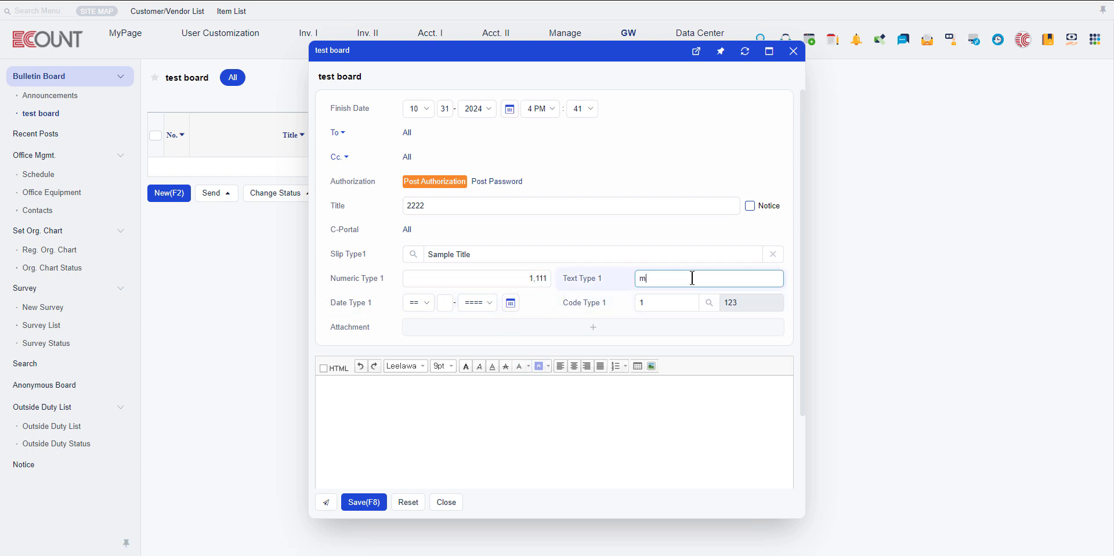
left_click(582, 414)
View the codes available for Code Type 1, close the list without changing the code, and save the post.
left_click(684, 303)
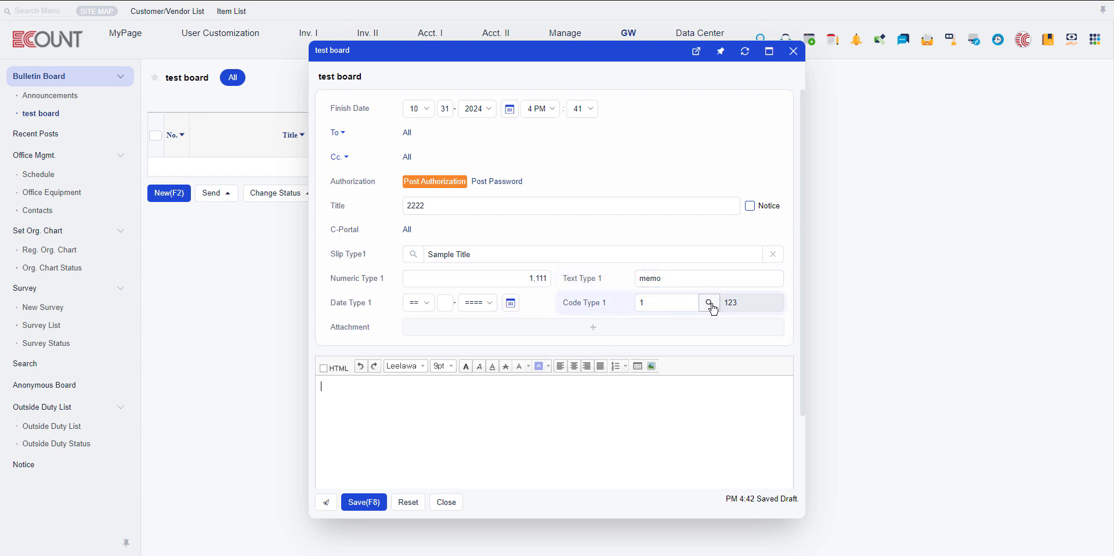
left_click(709, 303)
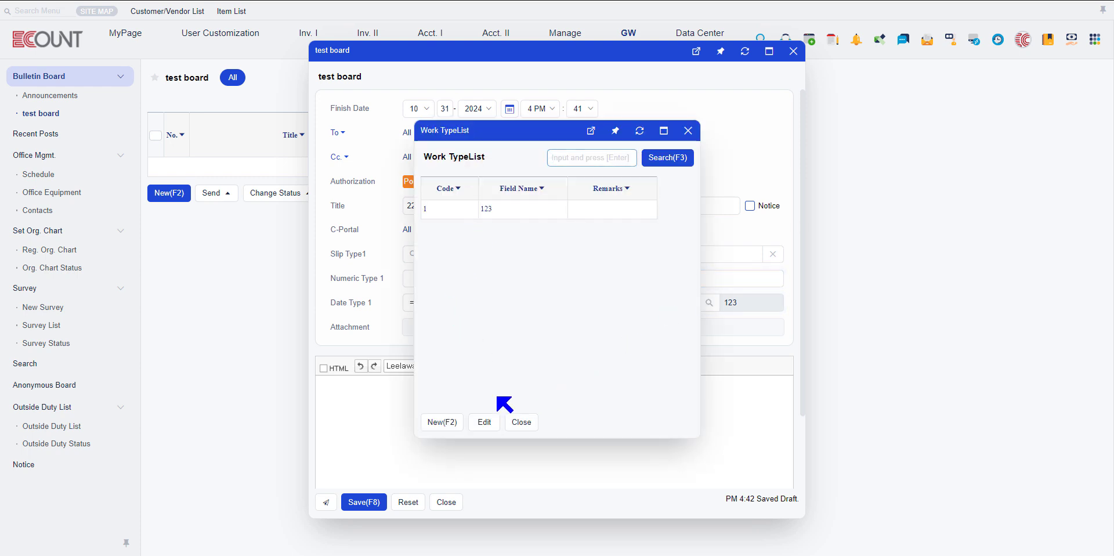
left_click(521, 421)
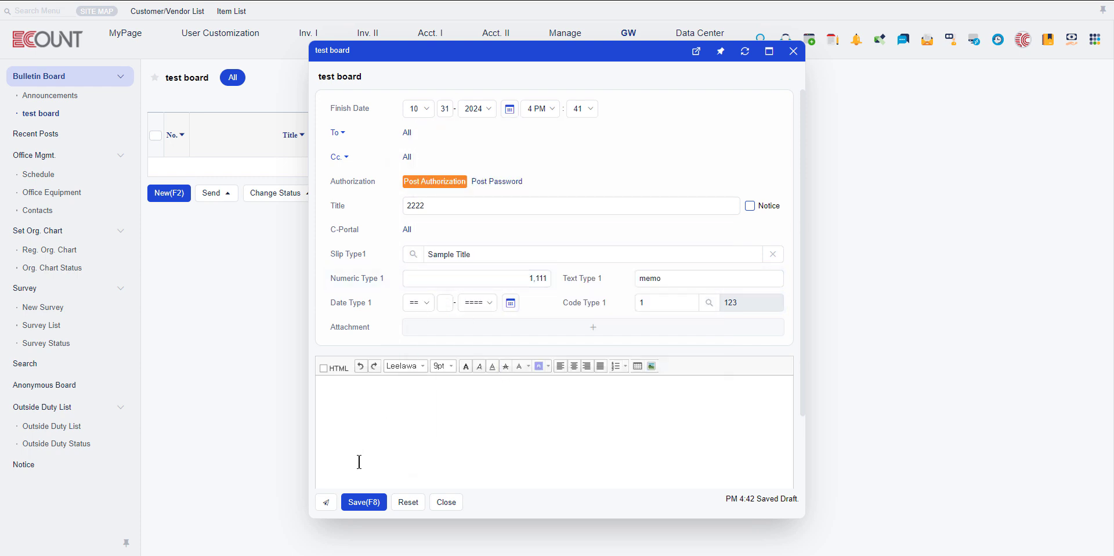
left_click(364, 502)
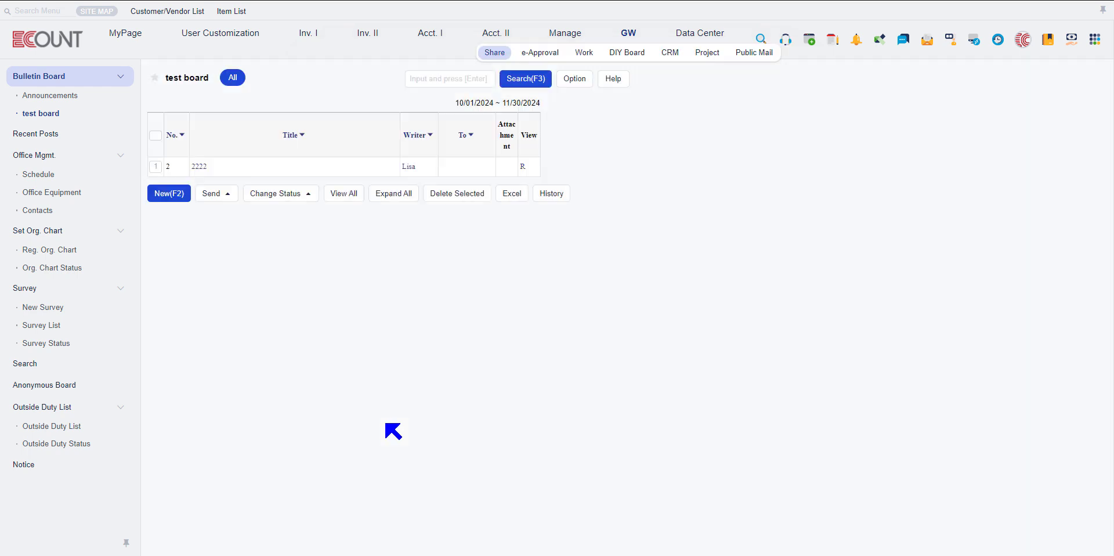